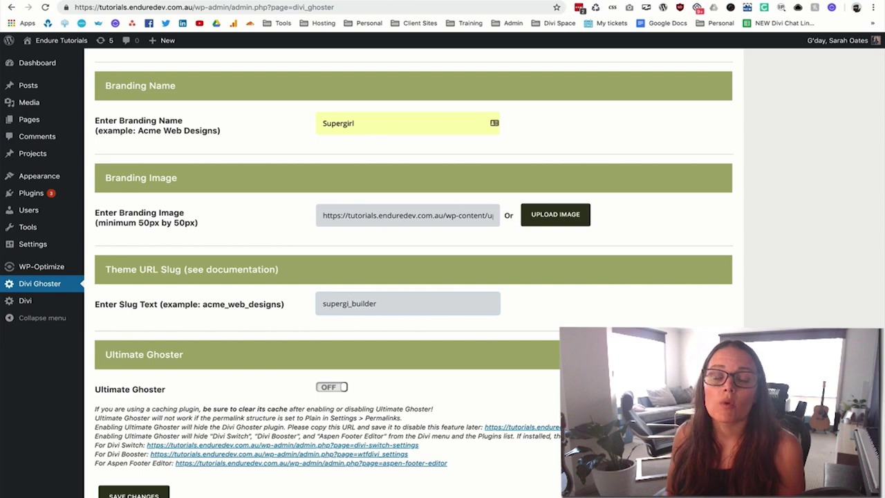
# Save the Supergirl branding in the Divi Ghoster settings and look over the rebranded theme options.
pyautogui.click(134, 418)
pyautogui.moveTo(11, 309)
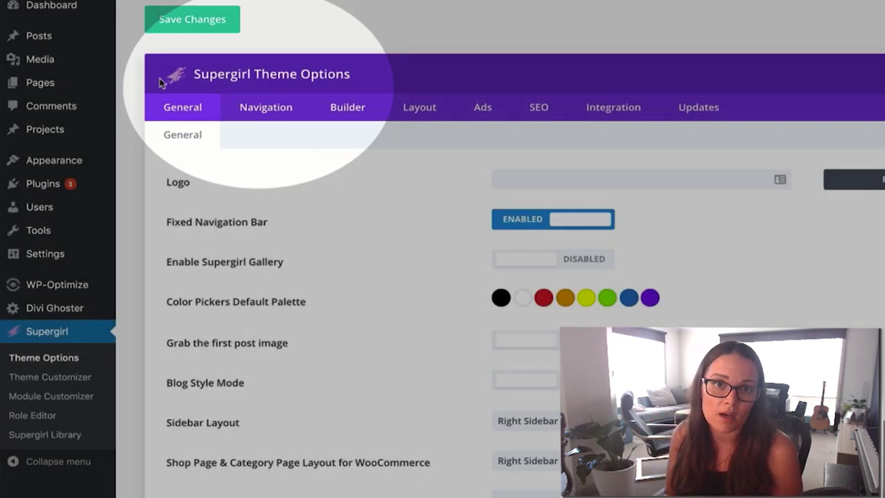
pyautogui.scroll(-2, 333, 258)
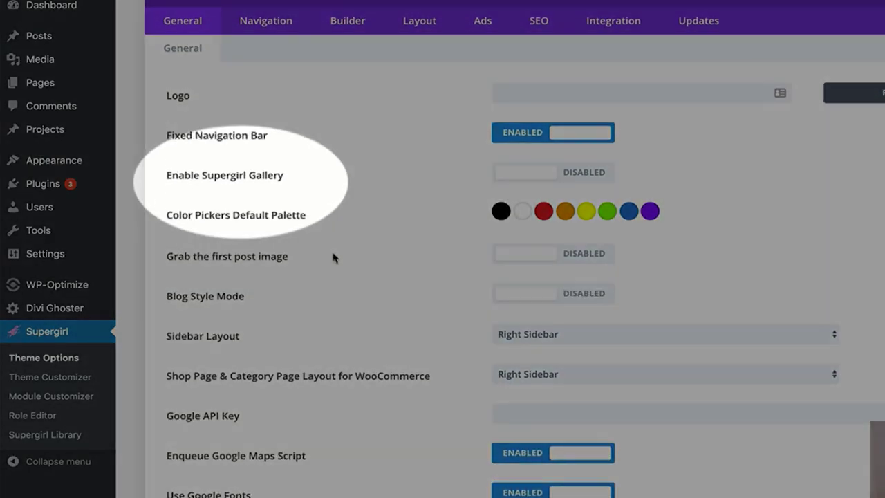
pyautogui.scroll(1, 304, 152)
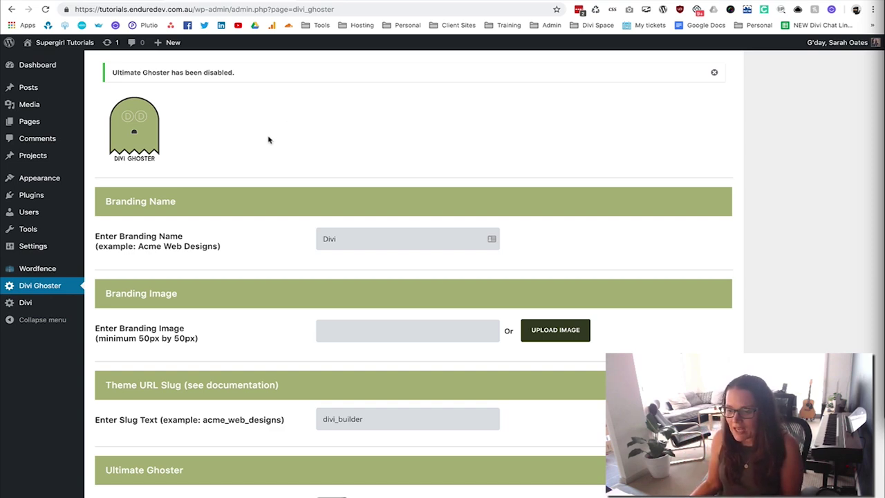
# Set the Divi Ghoster branding name to Supergirl.
pyautogui.scroll(-3, 263, 137)
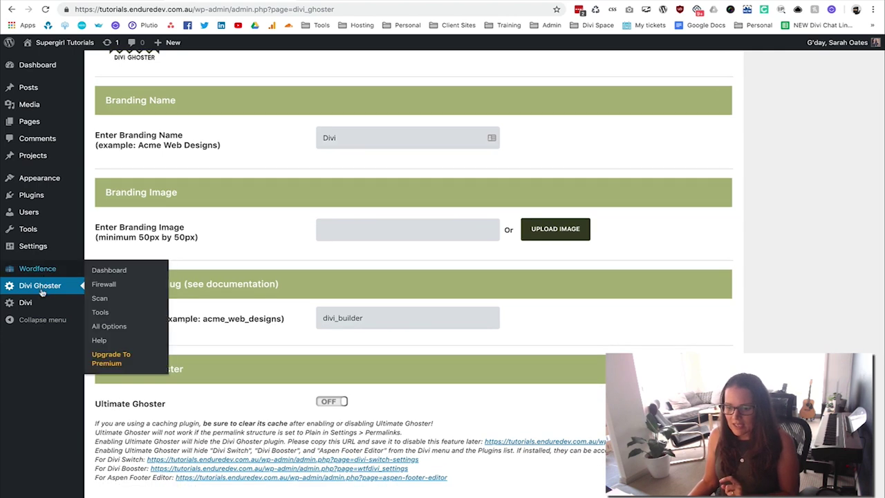
pyautogui.scroll(3, 332, 194)
pyautogui.scroll(1, 377, 290)
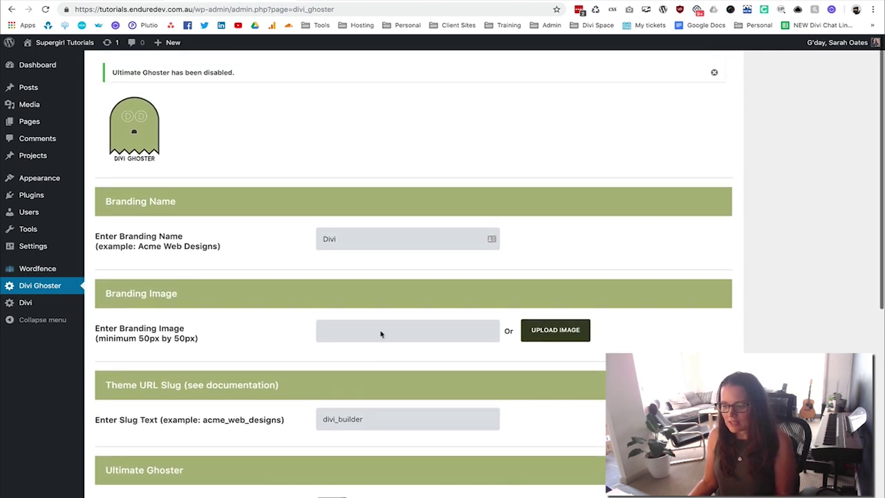
pyautogui.click(369, 238)
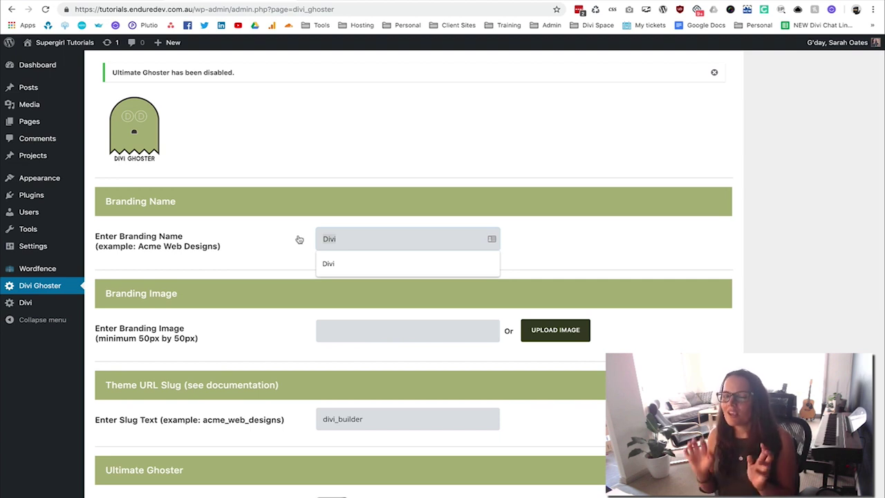
pyautogui.write('Supergirl')
pyautogui.click(557, 248)
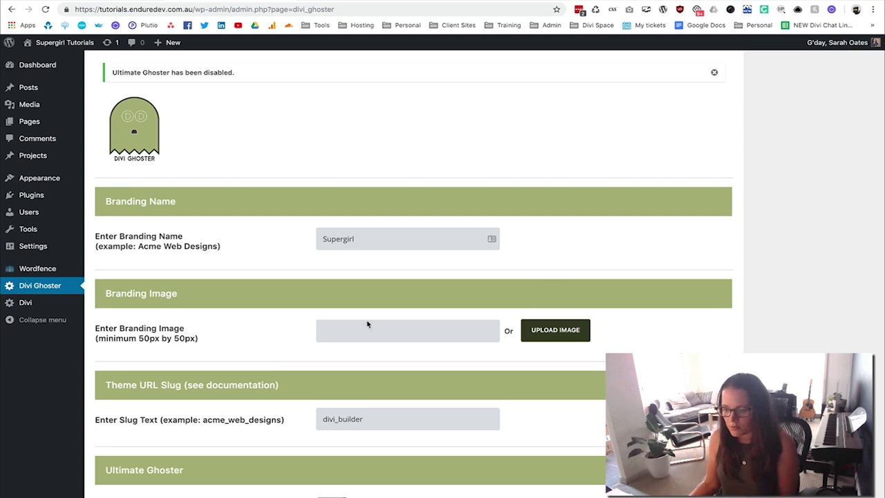
pyautogui.moveTo(25, 306)
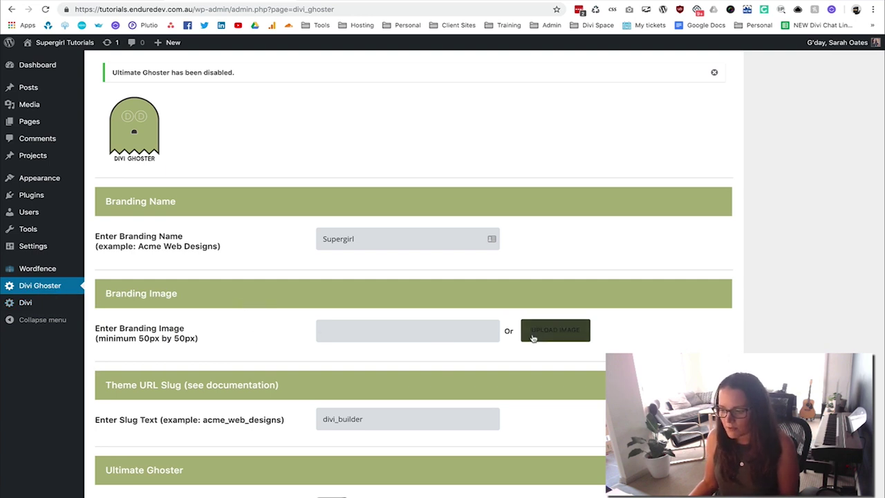
pyautogui.click(557, 334)
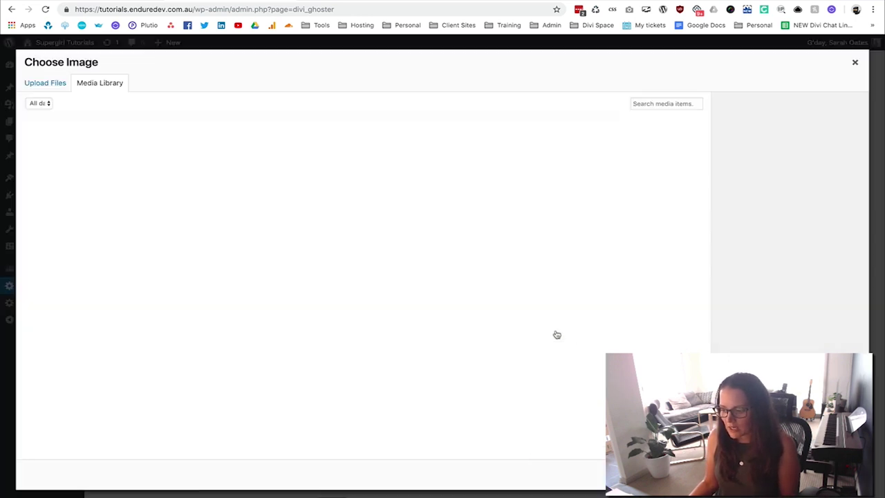
pyautogui.click(64, 158)
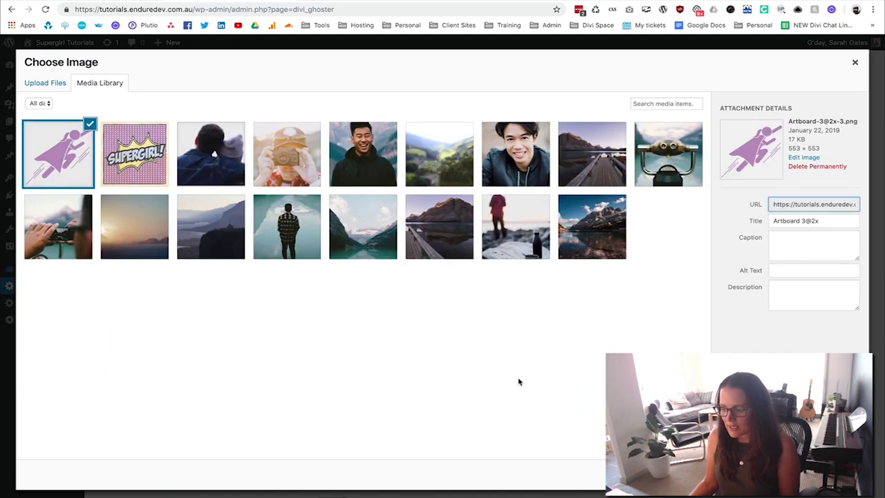
pyautogui.click(824, 475)
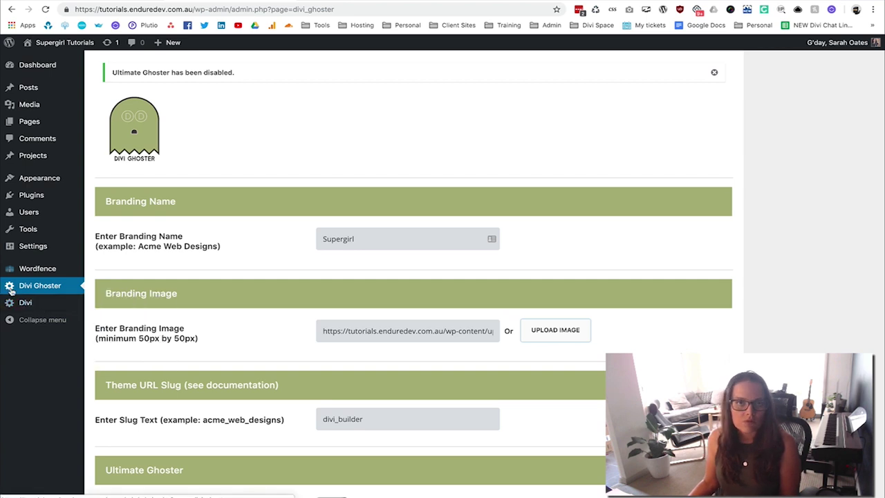
# Change the theme URL slug text to supergirl_builder.
pyautogui.scroll(-2, 390, 389)
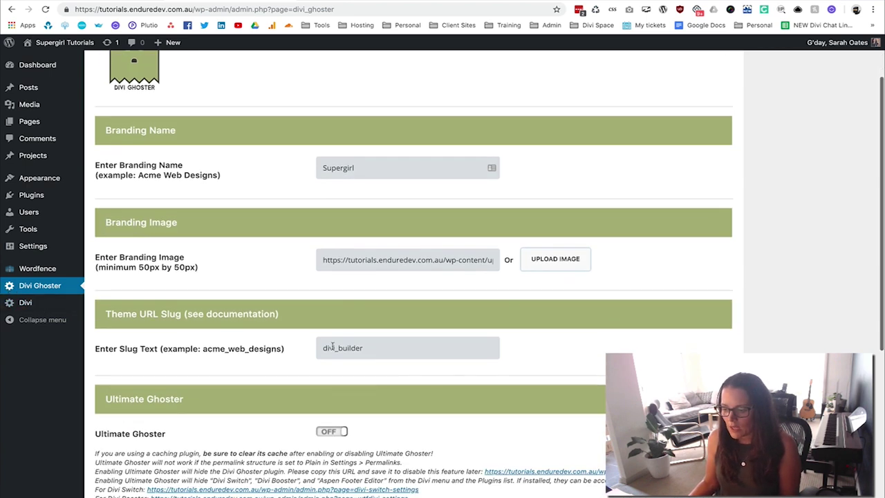
pyautogui.click(332, 348)
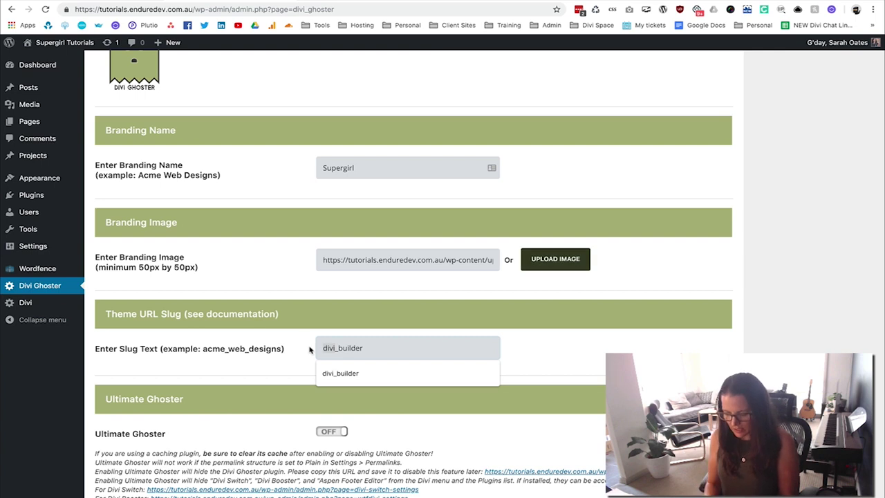
pyautogui.press('BackSpace')
pyautogui.press('BackSpace')
pyautogui.press('BackSpace')
pyautogui.press('BackSpace')
pyautogui.write('supergi')
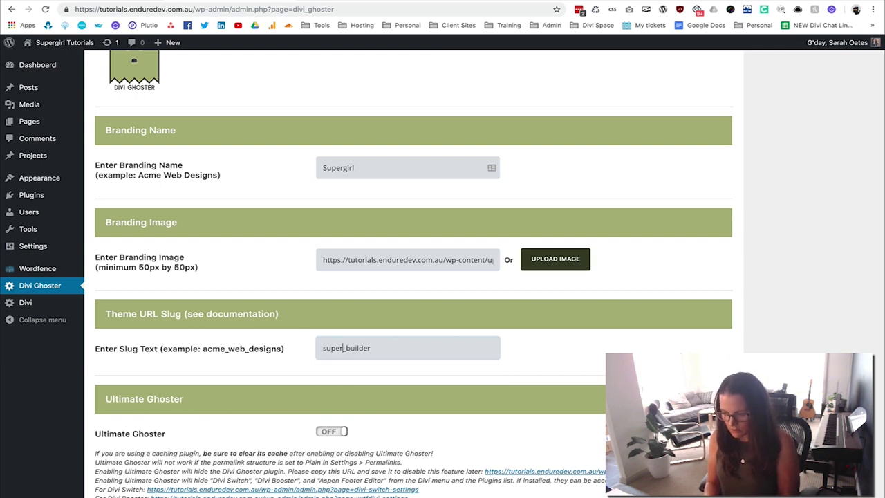
pyautogui.write('rl')
pyautogui.click(540, 356)
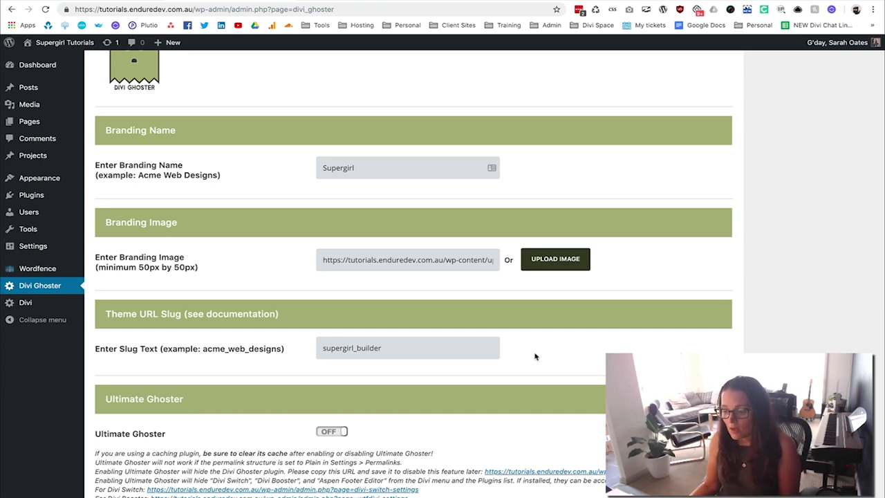
# Save the Divi Ghoster settings and open the Supergirl theme options.
pyautogui.scroll(-3, 536, 356)
pyautogui.click(137, 381)
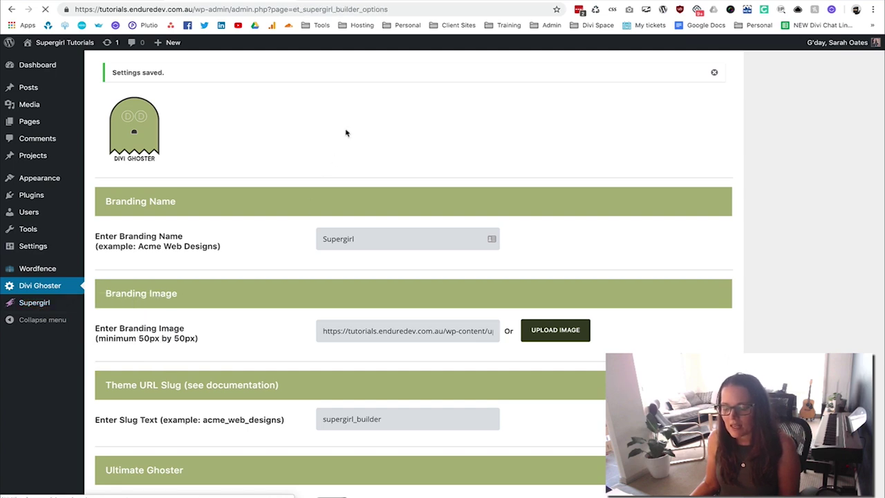
# Review the general theme options and the Builder's Advanced options for the Supergirl branding.
pyautogui.scroll(-1, 287, 311)
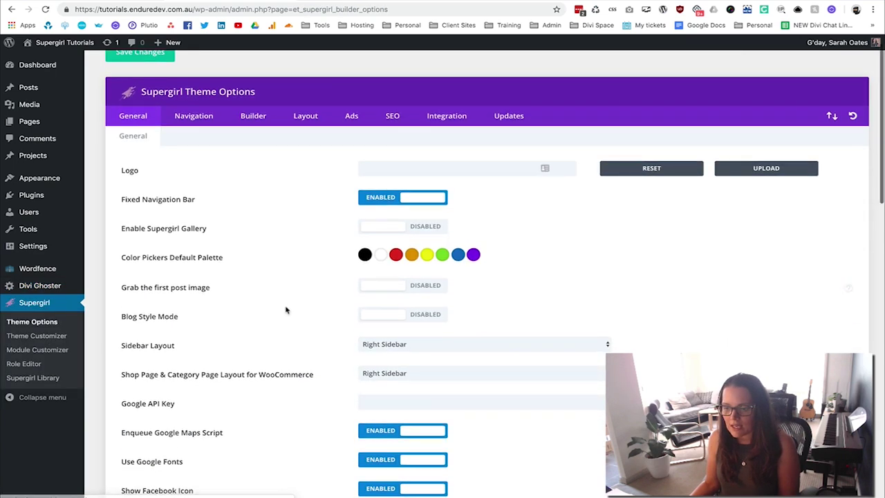
pyautogui.scroll(1, 136, 101)
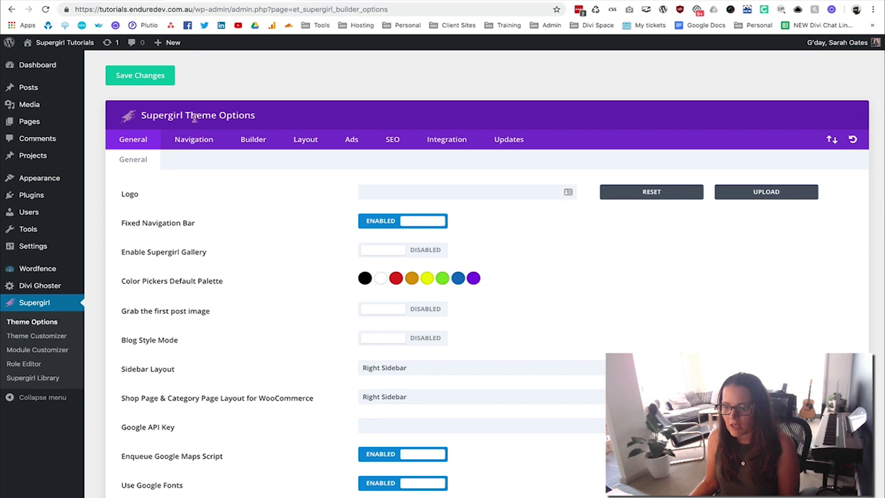
pyautogui.scroll(-1, 265, 254)
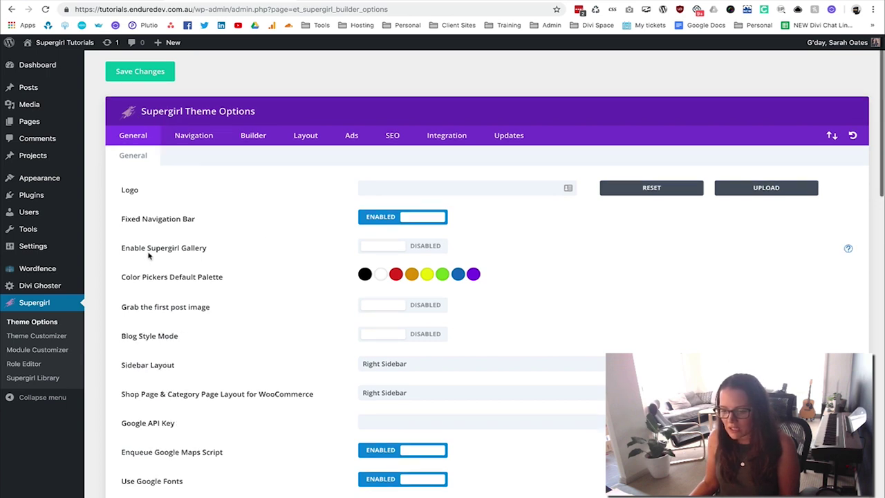
pyautogui.click(254, 137)
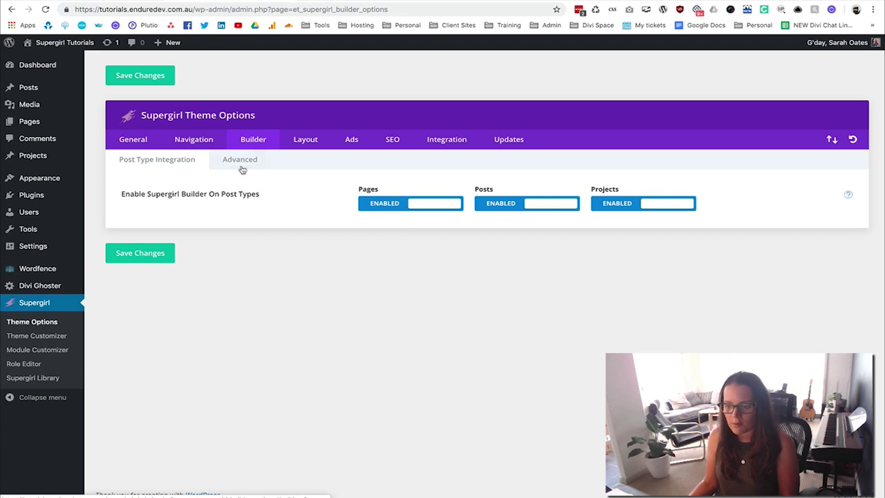
pyautogui.click(240, 163)
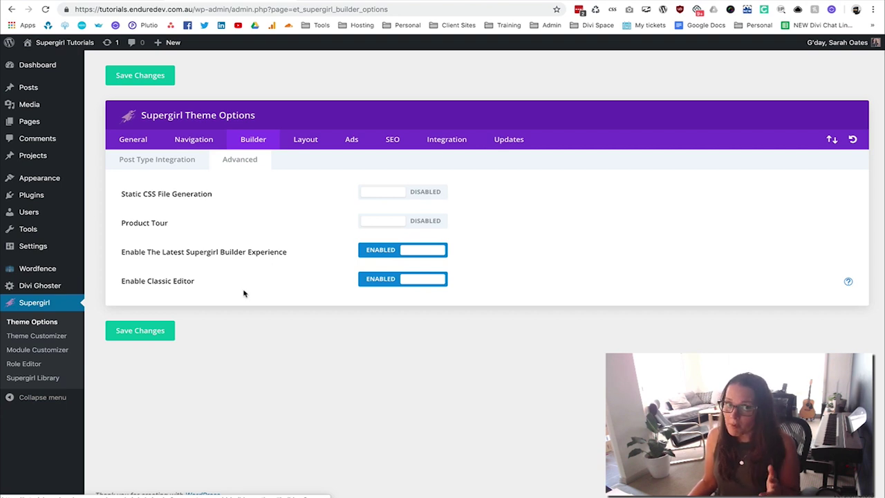
# Create a new page with the Supergirl Builder and start building it from scratch.
pyautogui.moveTo(27, 124)
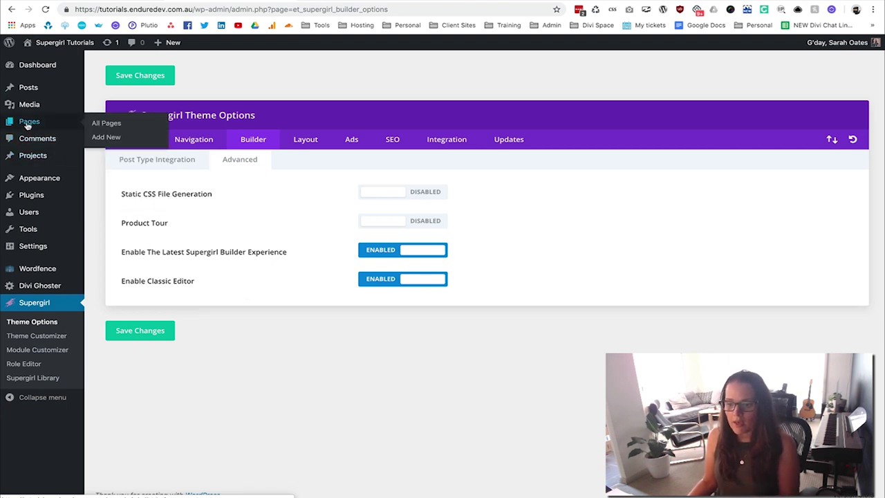
pyautogui.click(104, 137)
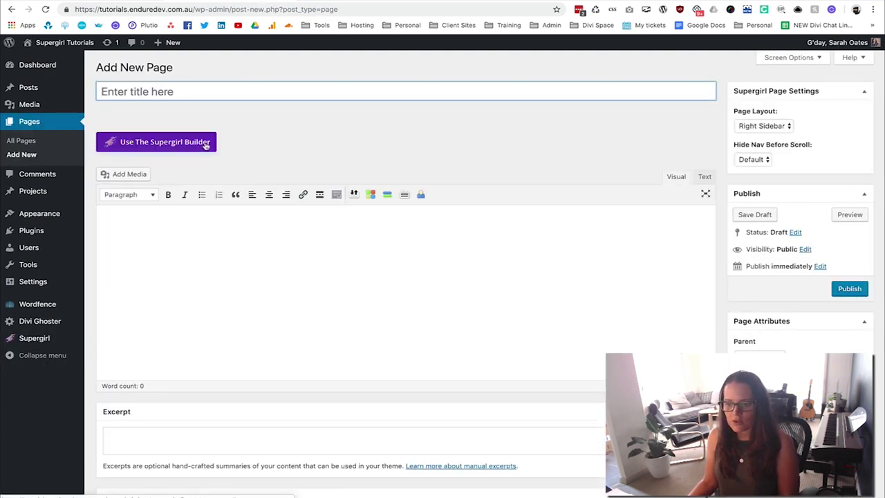
pyautogui.click(196, 147)
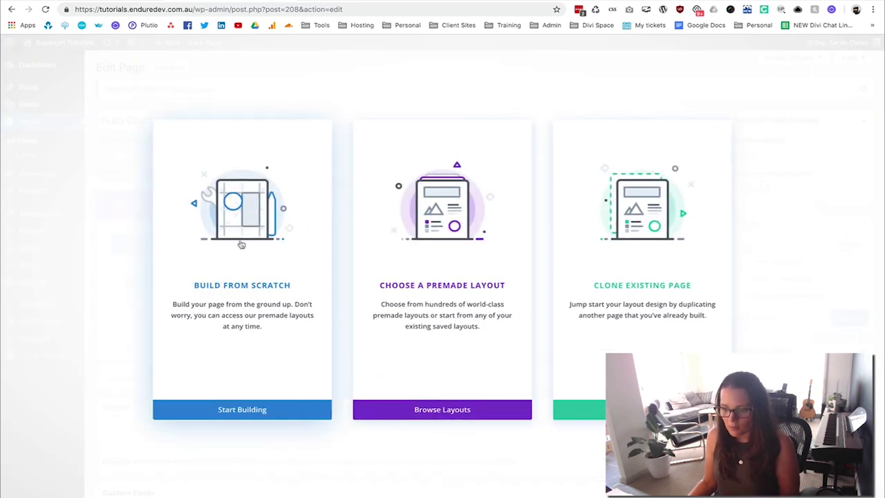
pyautogui.click(241, 241)
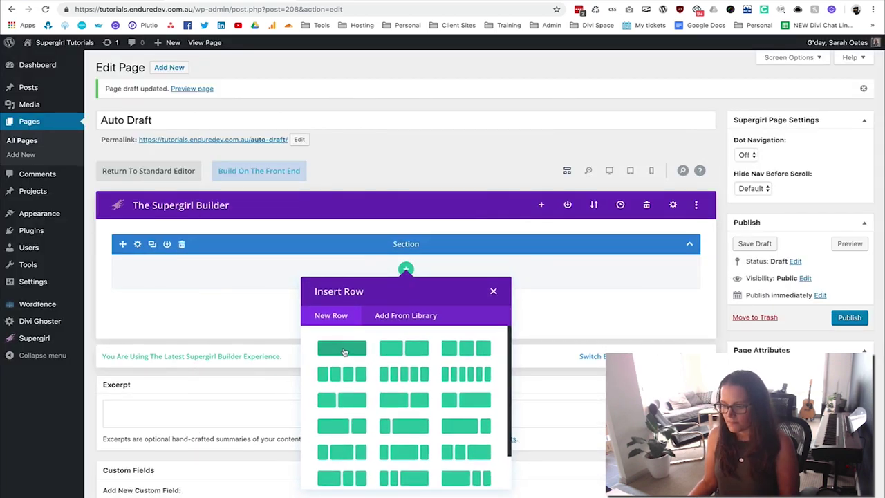
# Insert a single-column row containing an Accordion module and accept its default settings.
pyautogui.click(342, 350)
pyautogui.click(357, 401)
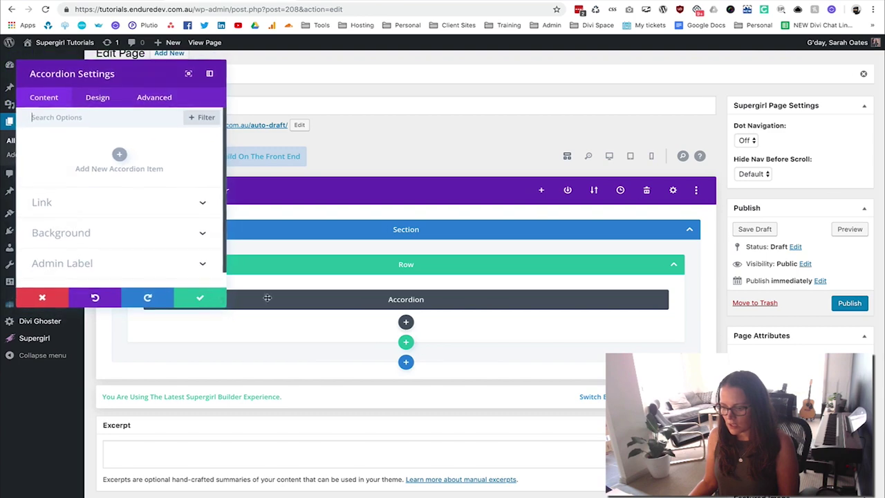
pyautogui.click(199, 299)
# Check the page editor's builder labels for the Supergirl branding and open the list of installed plugins.
pyautogui.scroll(-1, 233, 332)
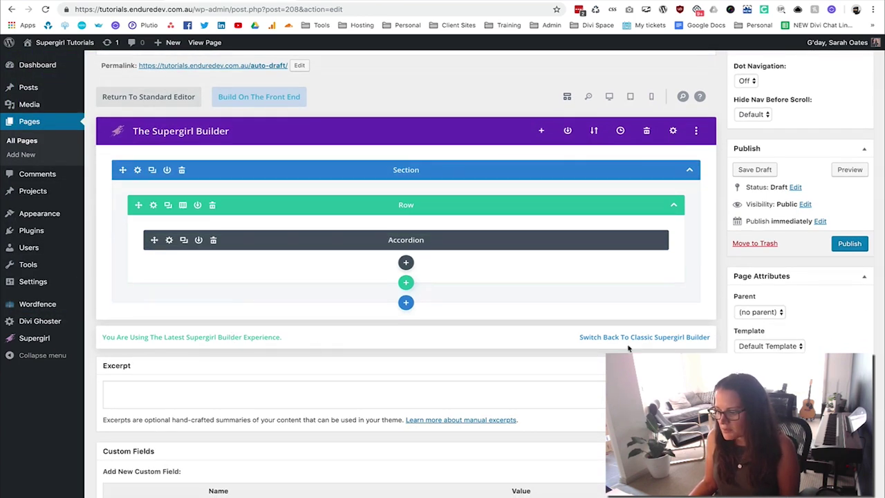
pyautogui.scroll(1, 514, 344)
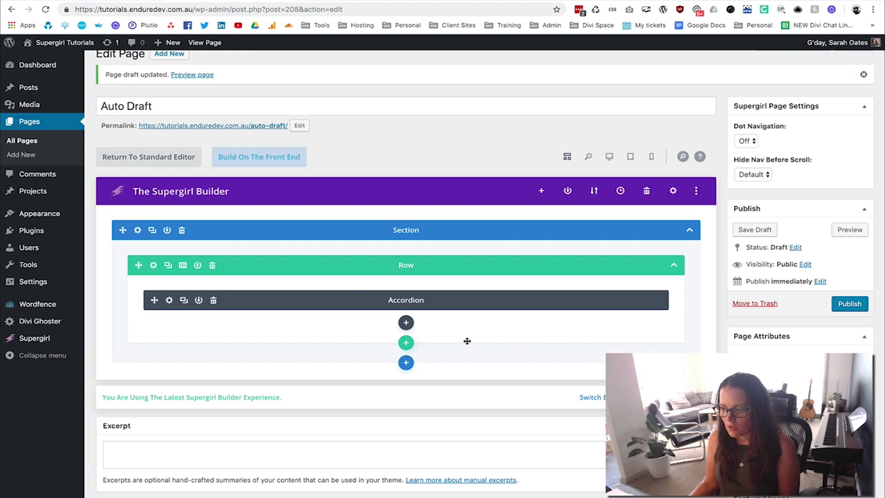
pyautogui.scroll(1, 354, 332)
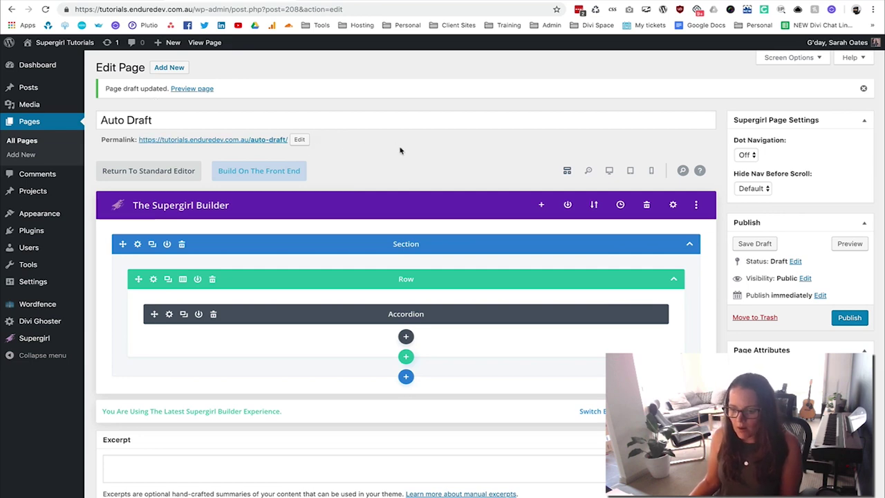
pyautogui.scroll(-1, 402, 150)
pyautogui.scroll(1, 402, 151)
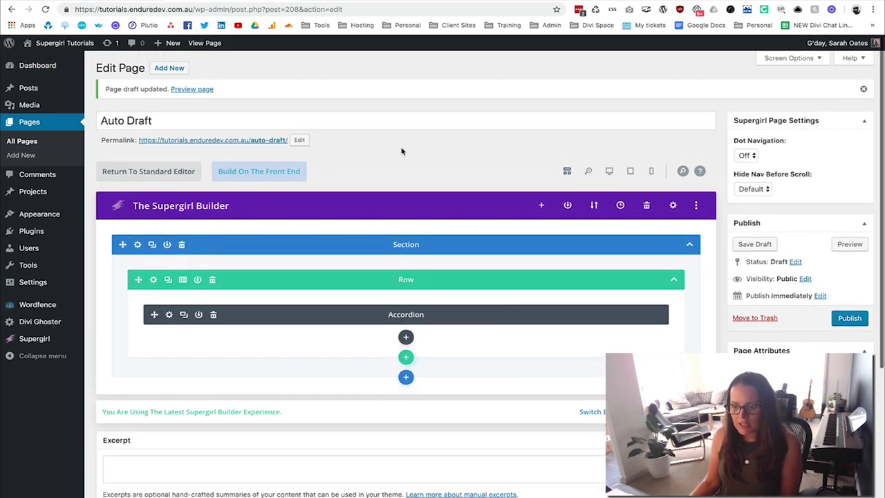
pyautogui.moveTo(31, 236)
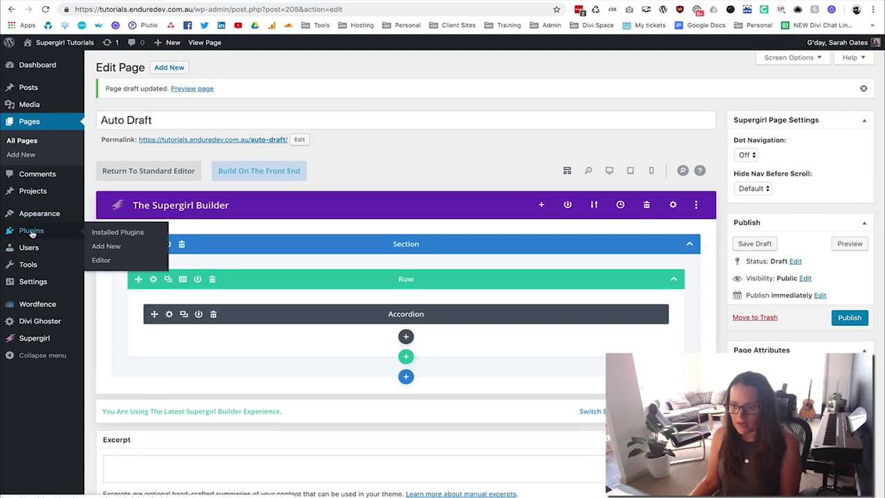
pyautogui.click(31, 234)
pyautogui.click(521, 153)
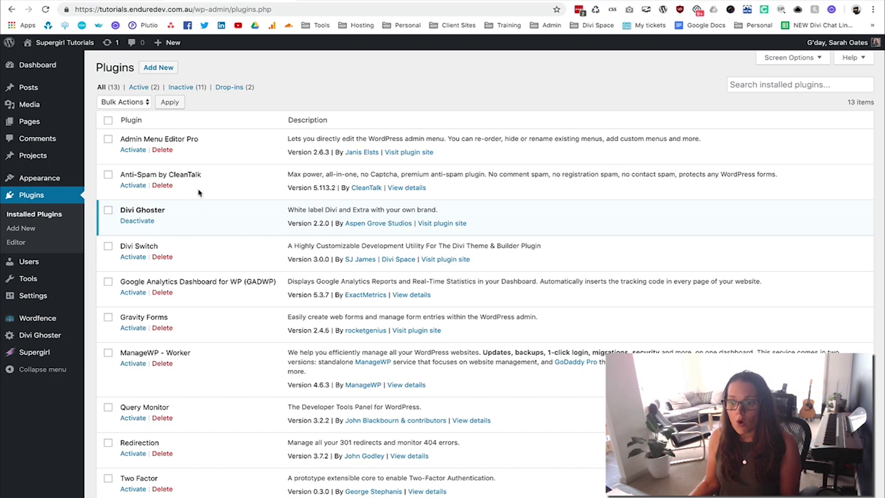
pyautogui.hotkey('ctrl', 'Tab')
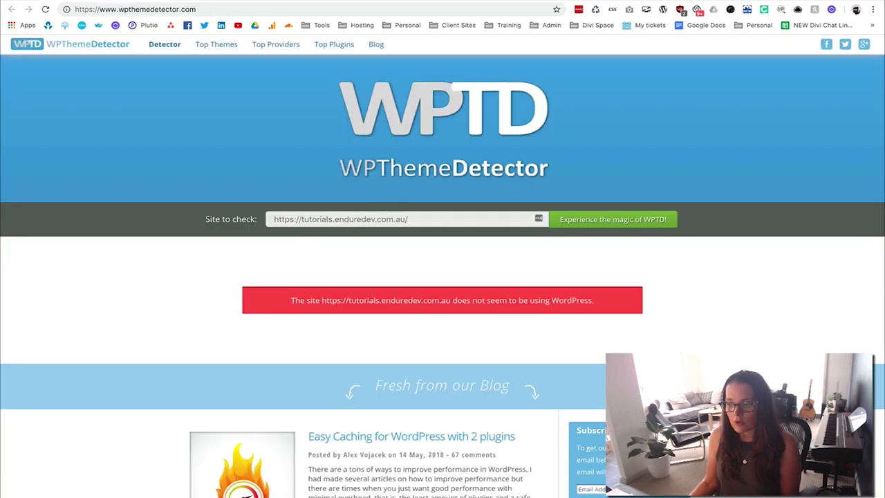
pyautogui.click(620, 222)
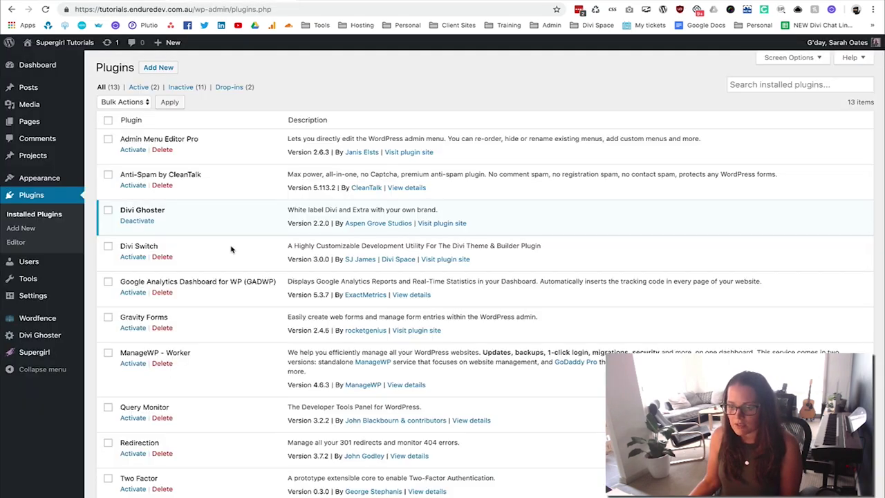
pyautogui.scroll(-1, 229, 266)
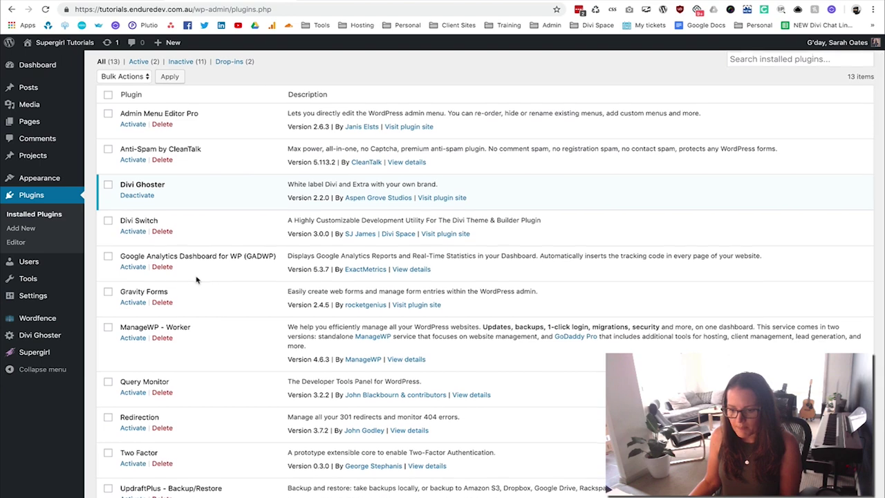
# Open the site's front page in a separate tab and inspect its markup in the developer tools.
pyautogui.scroll(-1, 197, 280)
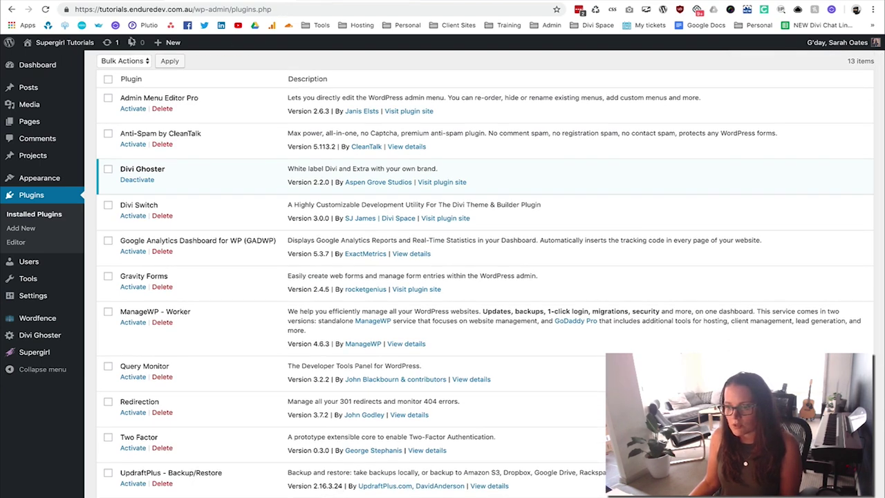
pyautogui.rightClick(42, 43)
pyautogui.click(69, 52)
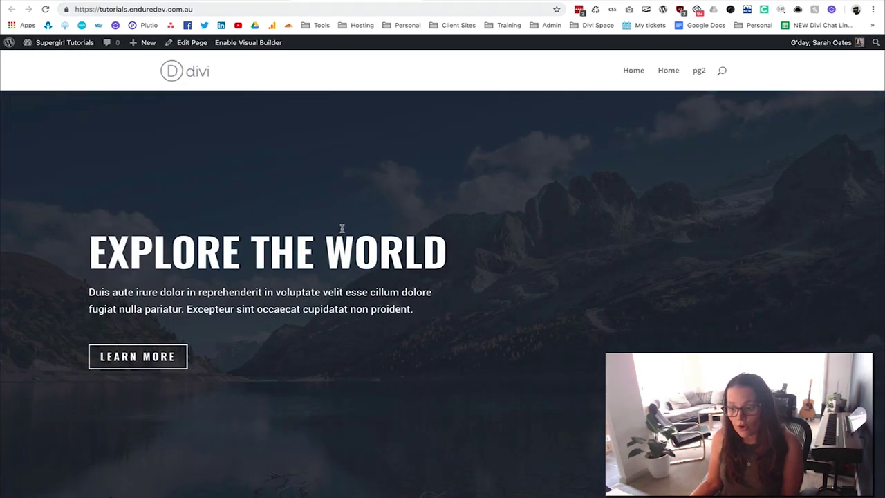
pyautogui.rightClick(354, 188)
pyautogui.click(379, 335)
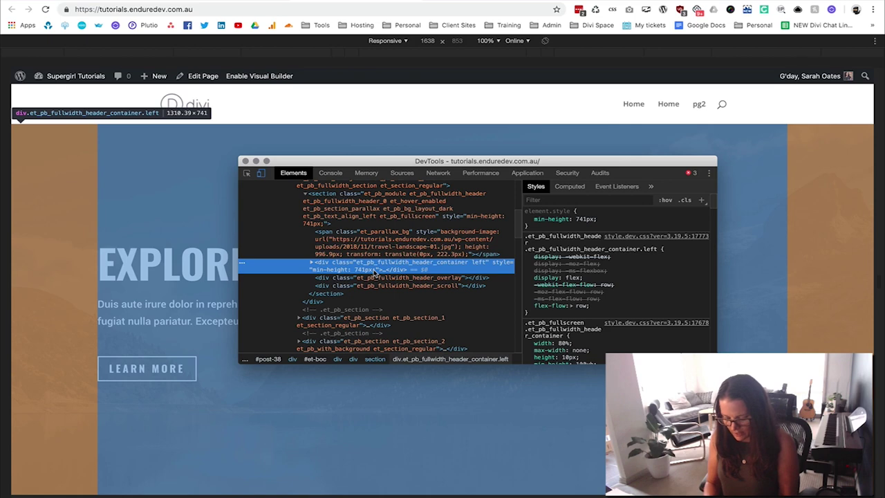
# Search the front page's markup for "divi", step through the matches and close the developer tools.
pyautogui.press('super+f')
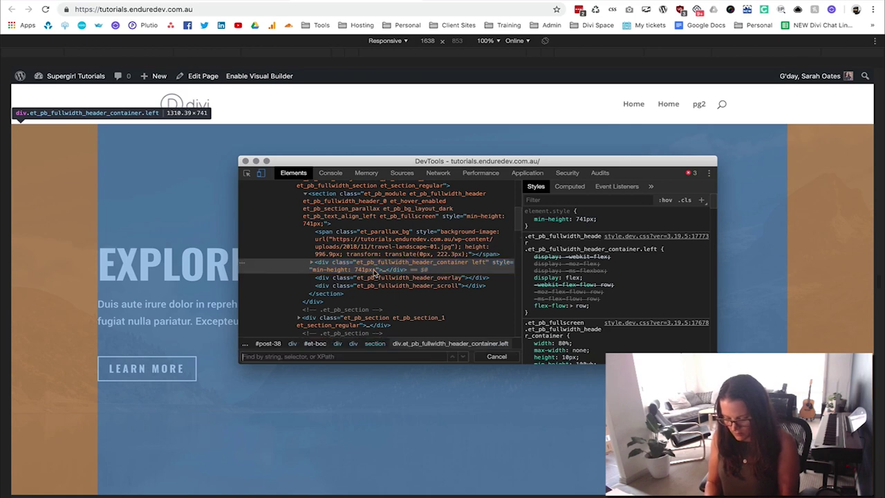
pyautogui.write('divi')
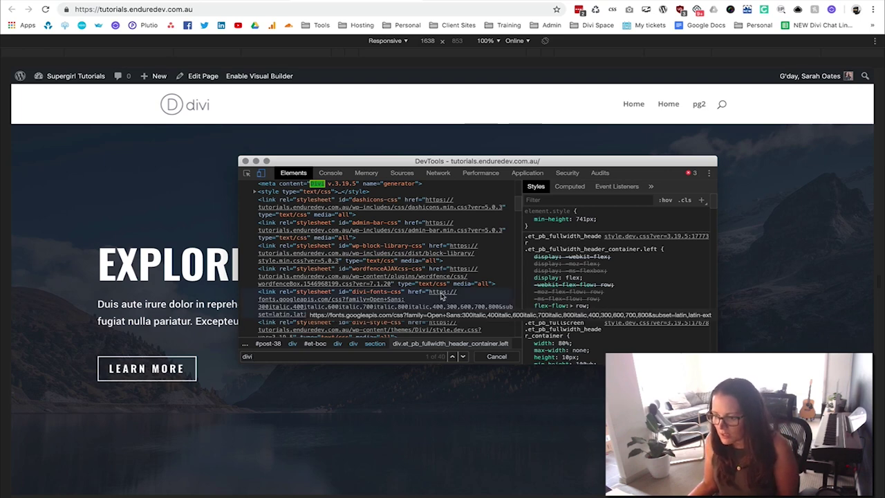
pyautogui.scroll(1, 433, 294)
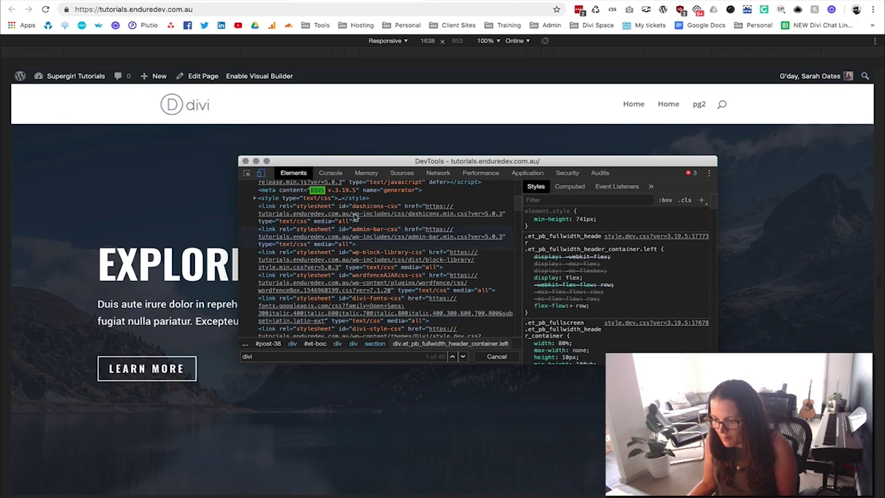
pyautogui.scroll(-5, 408, 293)
pyautogui.click(464, 356)
pyautogui.click(464, 356)
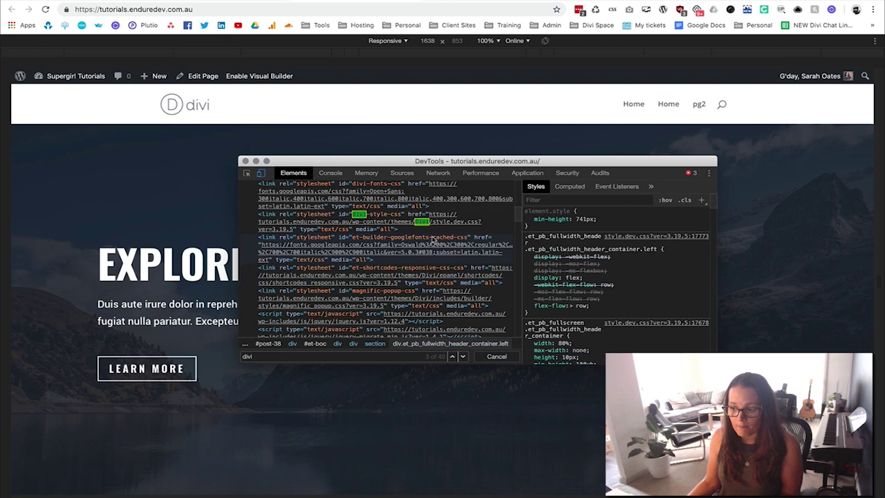
pyautogui.click(245, 160)
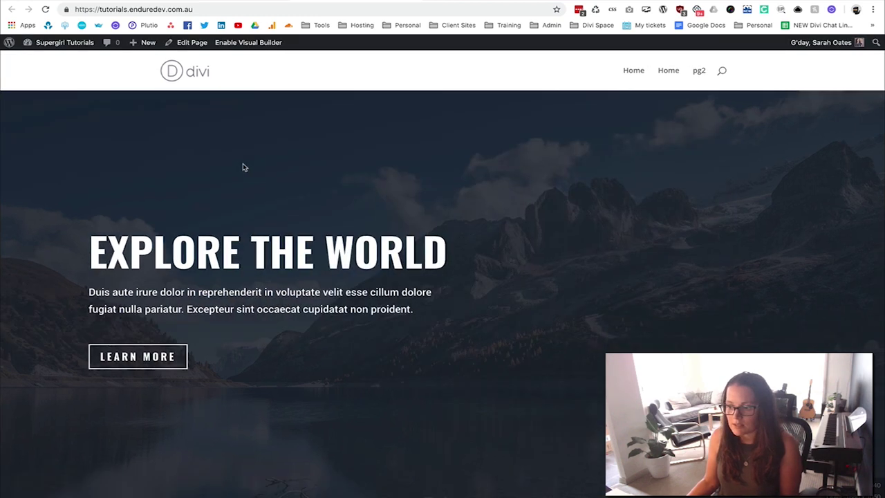
# Review the WPThemeDetector result for the site, including the detected theme's name, version, author and description.
pyautogui.scroll(-1, 253, 155)
pyautogui.hotkey('ctrl', 'Tab')
pyautogui.scroll(-1, 164, 238)
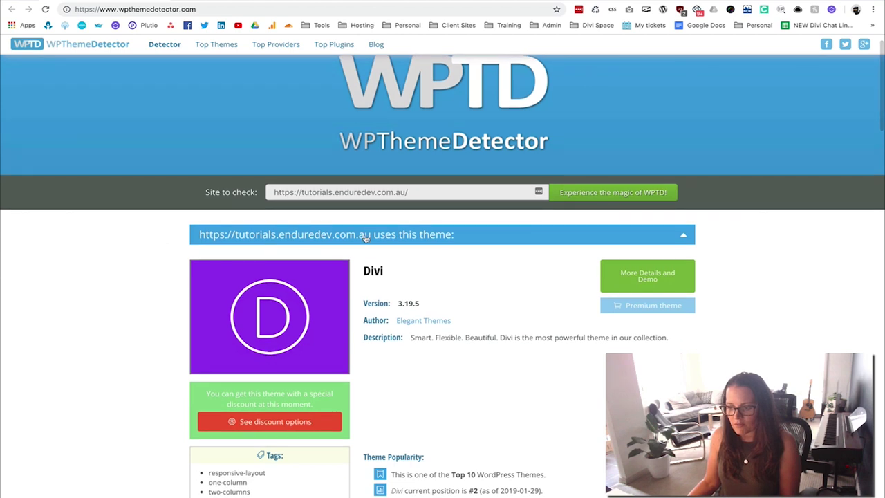
pyautogui.scroll(-1, 144, 256)
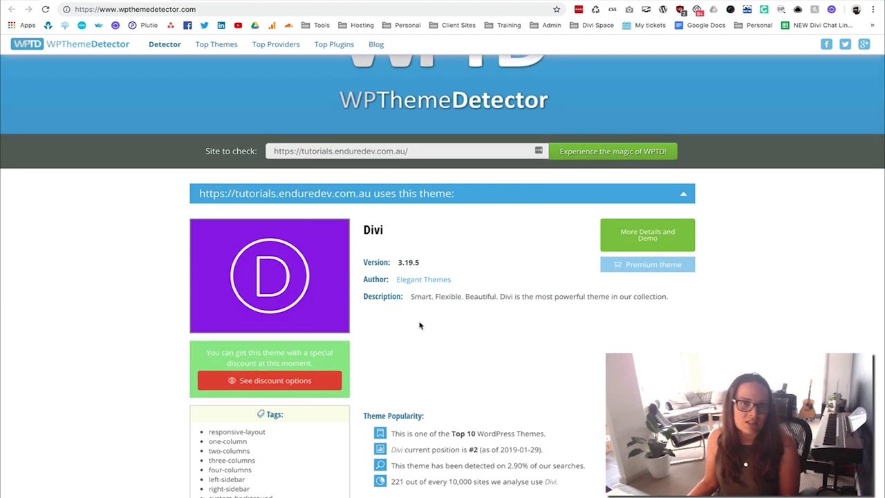
pyautogui.scroll(1, 415, 252)
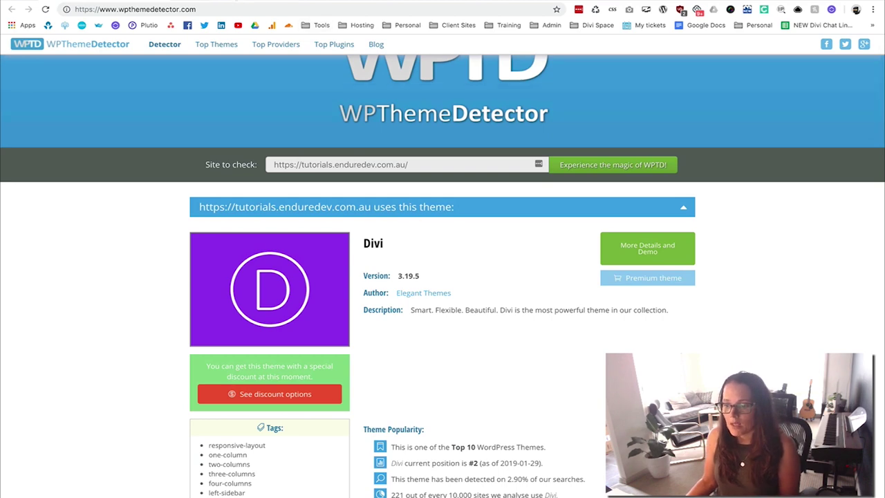
# Turn on Ultimate Ghoster in the Divi Ghoster settings and save the changes.
pyautogui.click(254, 2)
pyautogui.click(37, 337)
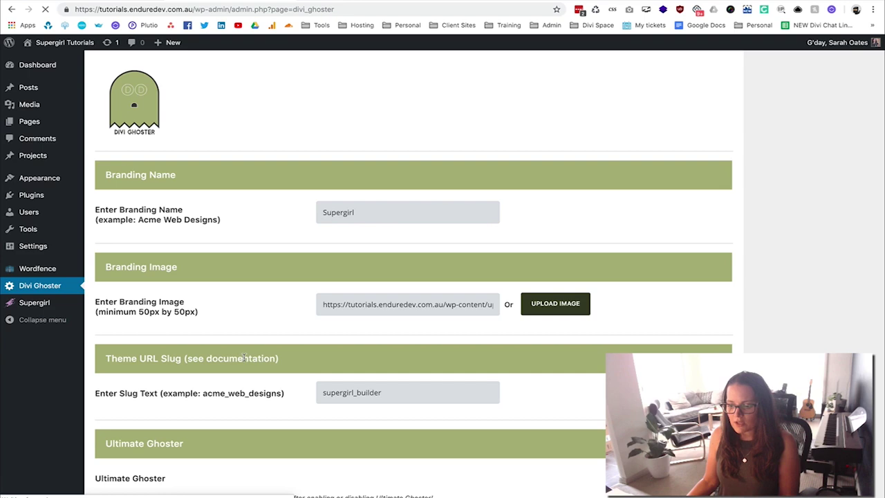
pyautogui.scroll(-5, 243, 356)
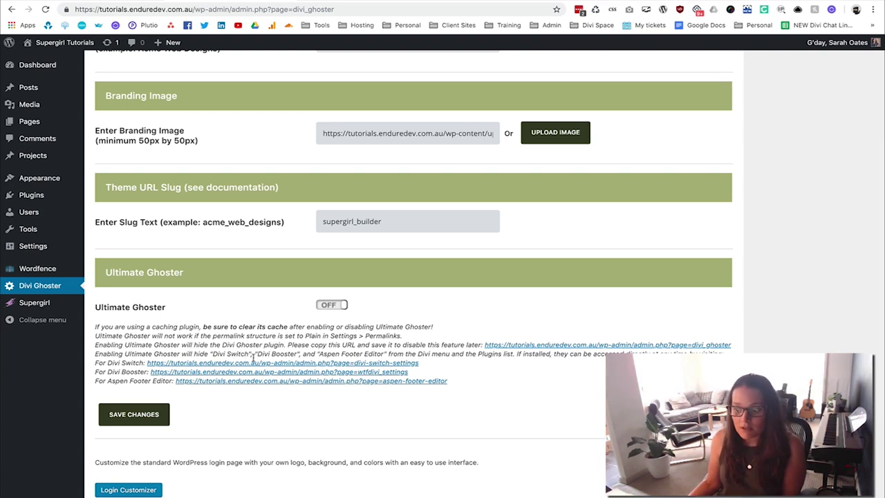
pyautogui.click(330, 307)
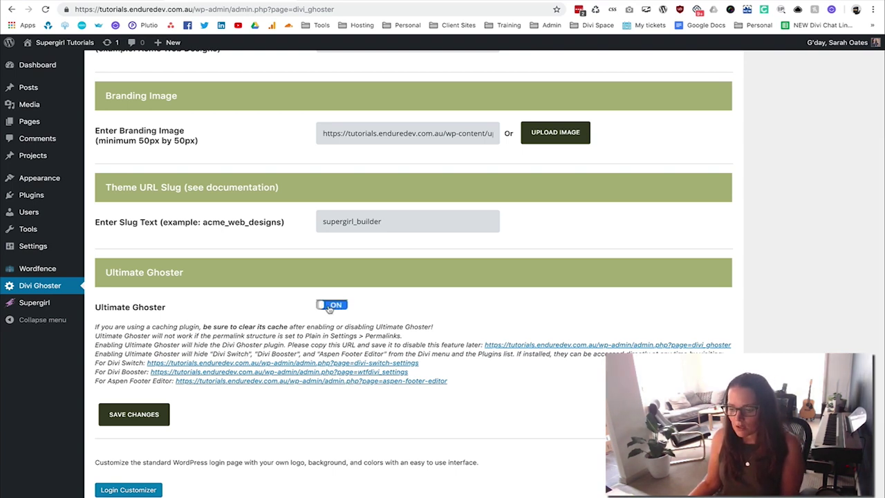
pyautogui.click(138, 417)
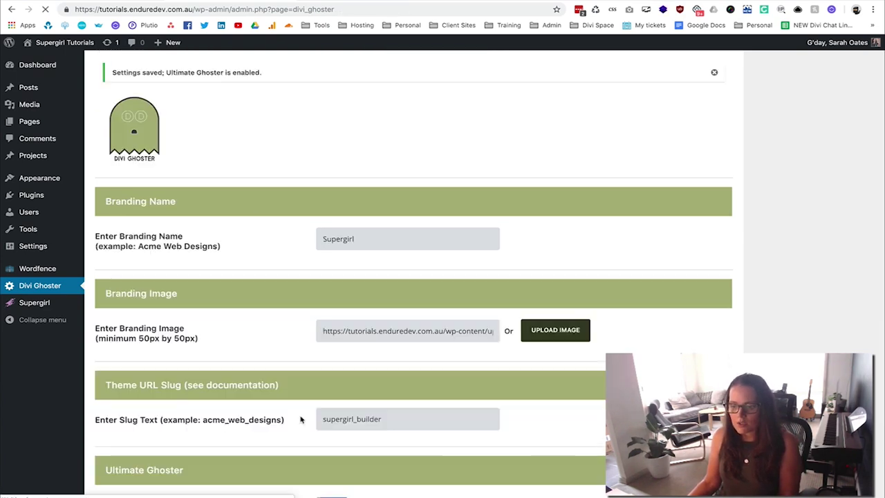
# Review the Ultimate Ghoster notes and locate the Divi Ghoster settings link needed for disabling the feature.
pyautogui.scroll(-3, 199, 341)
pyautogui.scroll(-3, 198, 340)
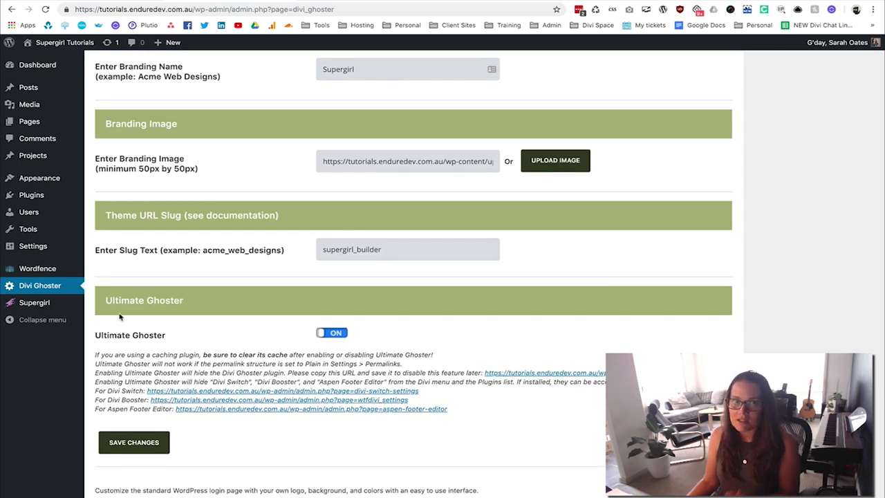
pyautogui.rightClick(540, 375)
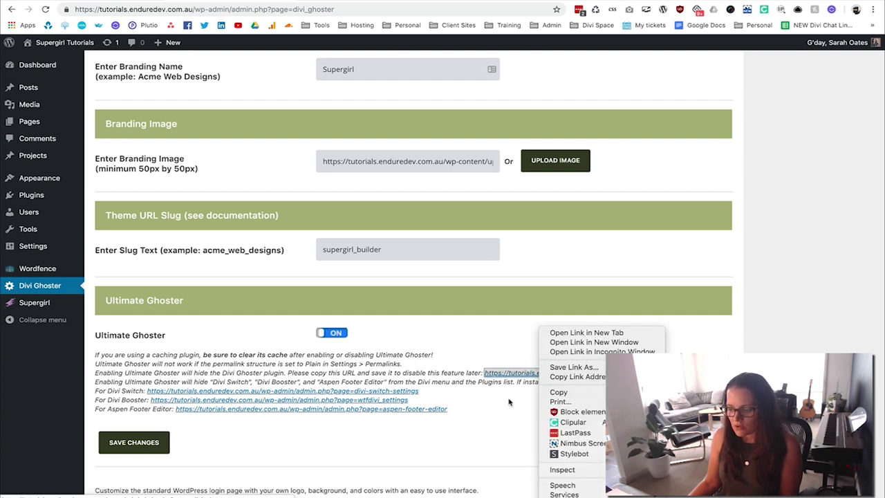
pyautogui.click(469, 414)
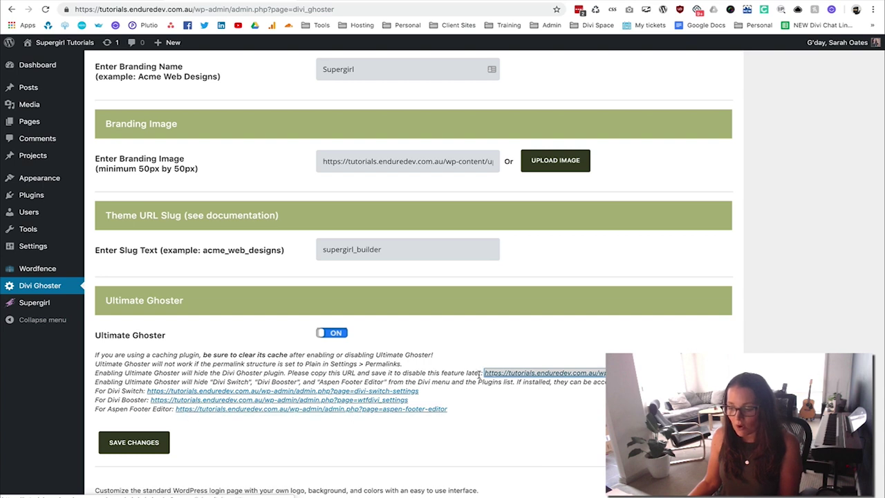
# Open the installed plugins list in a separate tab and check it and the admin menu for Divi Ghoster.
pyautogui.rightClick(32, 195)
pyautogui.click(31, 195)
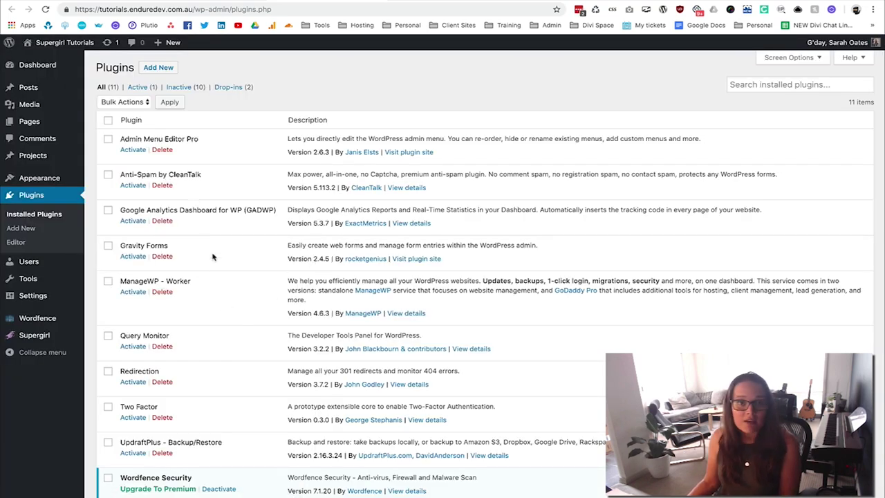
pyautogui.moveTo(42, 331)
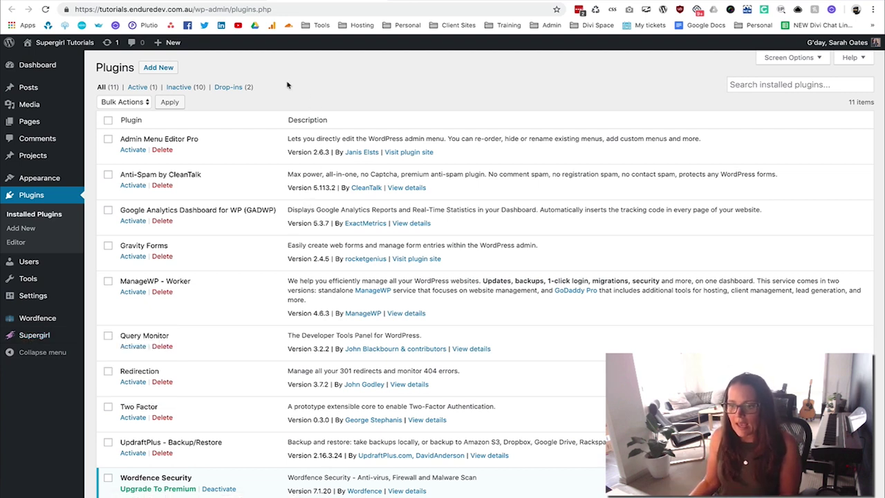
pyautogui.hotkey('ctrl', 'Tab')
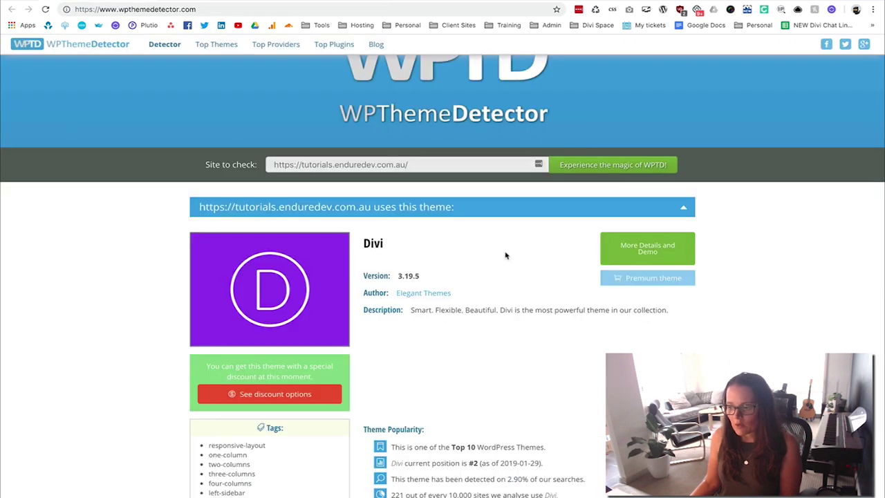
pyautogui.click(613, 165)
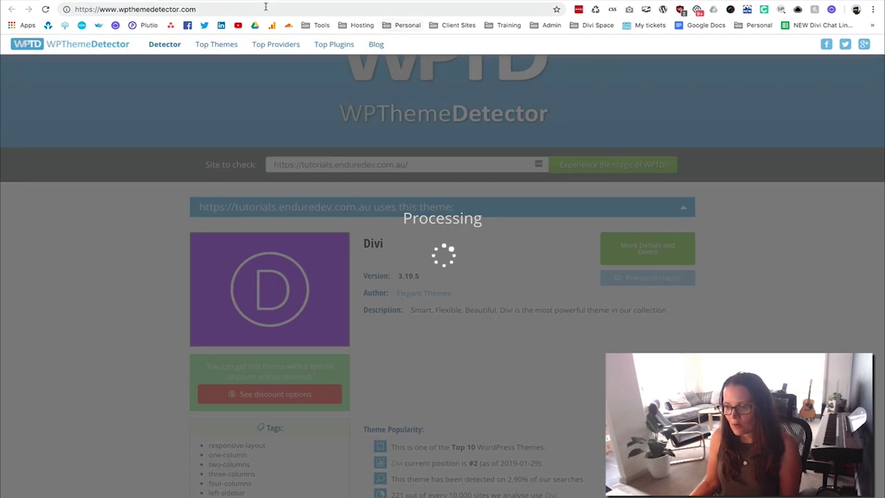
pyautogui.hotkey('ctrl', 'shift', 'Tab')
# Reopen the site's front page in a separate tab and inspect its markup with Ultimate Ghoster enabled.
pyautogui.rightClick(68, 42)
pyautogui.press('Escape')
pyautogui.click(65, 42)
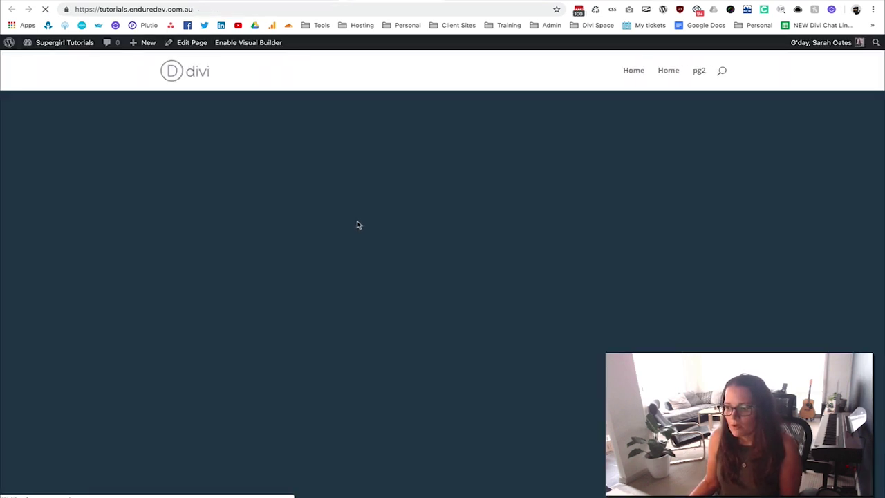
pyautogui.rightClick(353, 180)
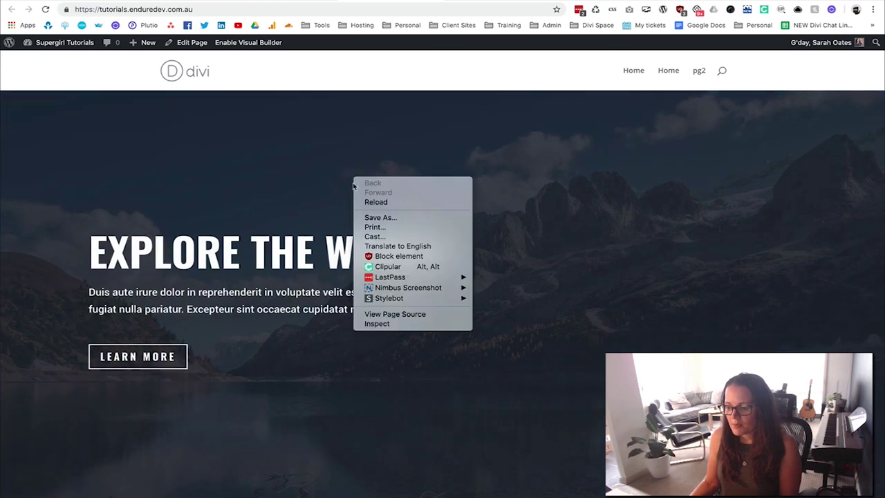
pyautogui.click(379, 324)
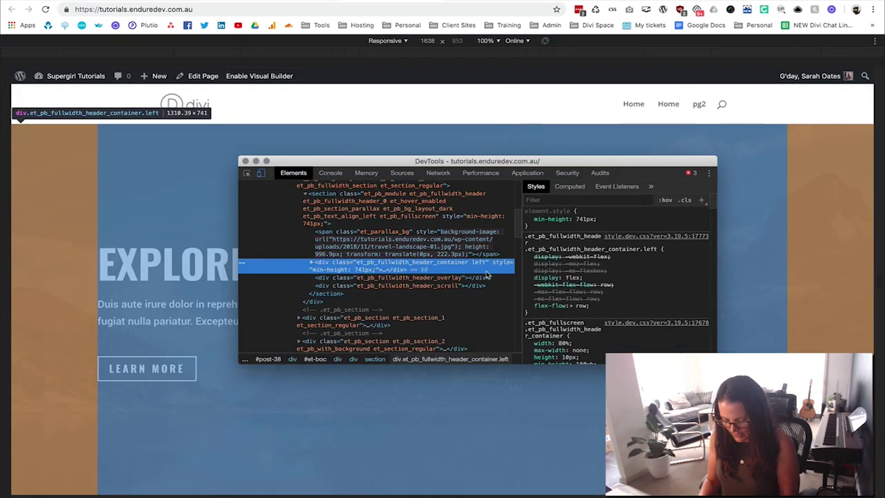
# Search the front page's markup for "divi" and step through the matches for theme references.
pyautogui.press('super+f')
pyautogui.write('divi')
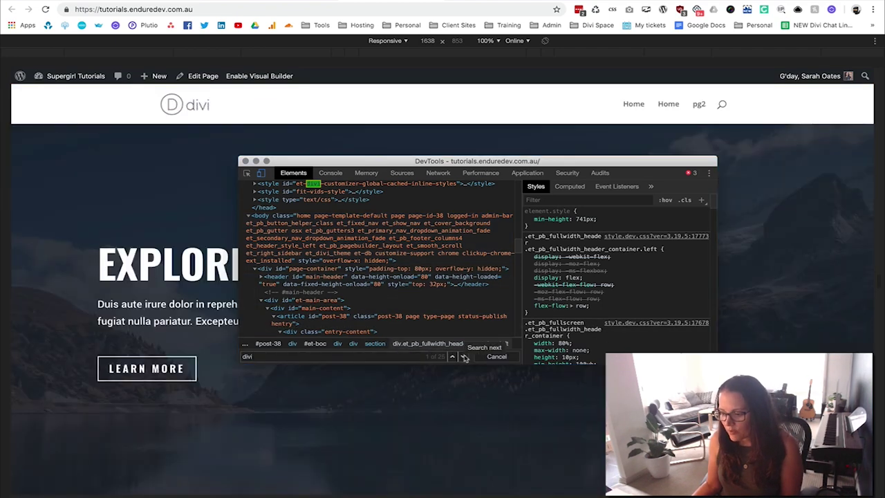
pyautogui.click(464, 357)
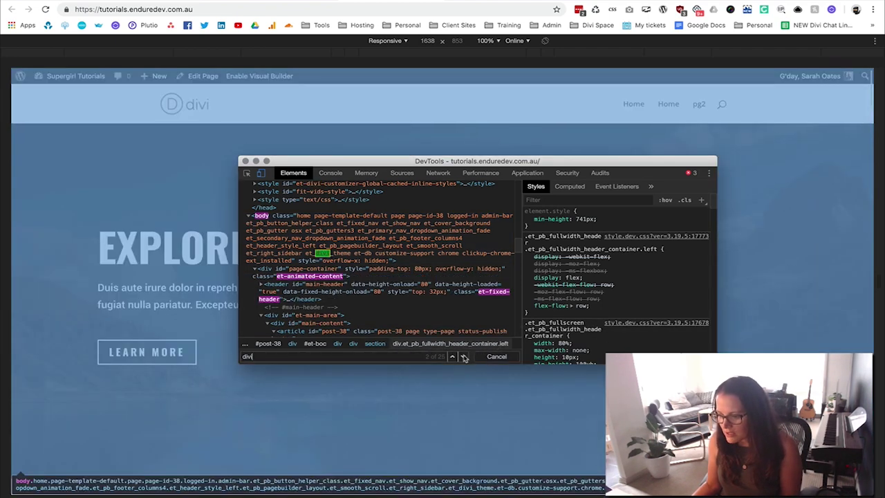
pyautogui.click(464, 357)
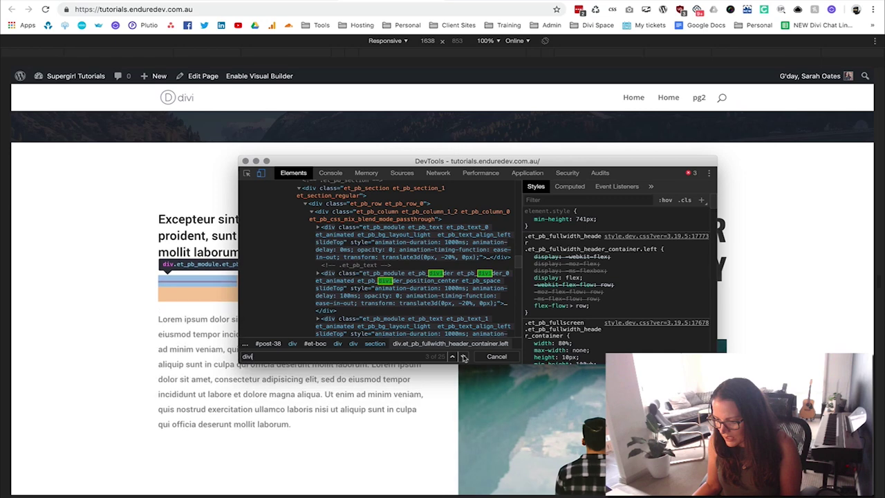
pyautogui.click(463, 356)
# Search the markup for "supergirl" instead and step through the matches to the theme stylesheet link.
pyautogui.moveTo(265, 356); pyautogui.dragTo(233, 356)
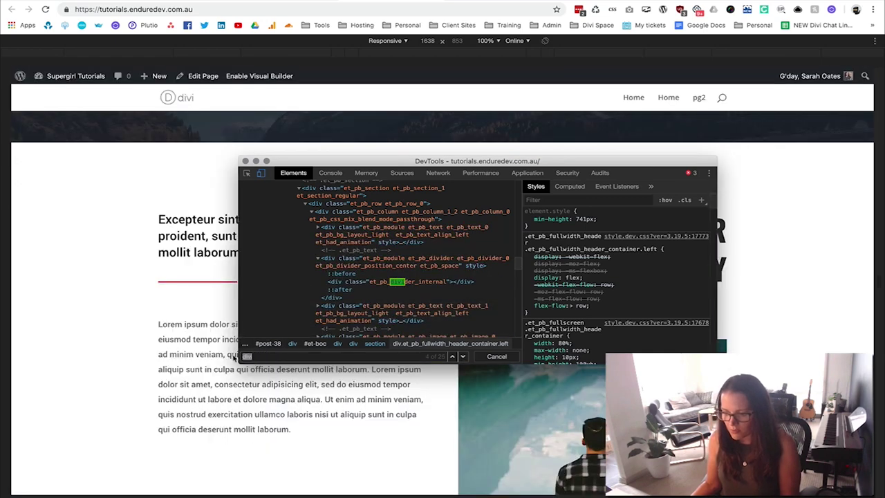
pyautogui.write('supergirl')
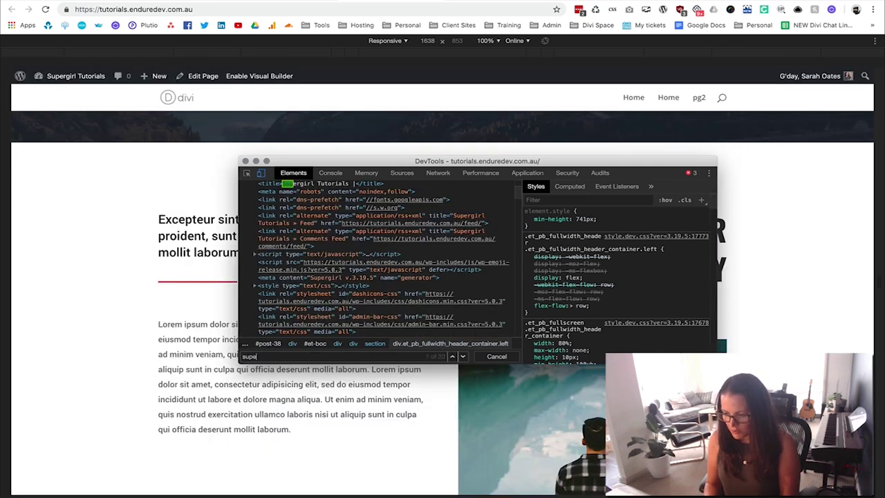
pyautogui.click(465, 357)
pyautogui.click(464, 357)
pyautogui.click(464, 357)
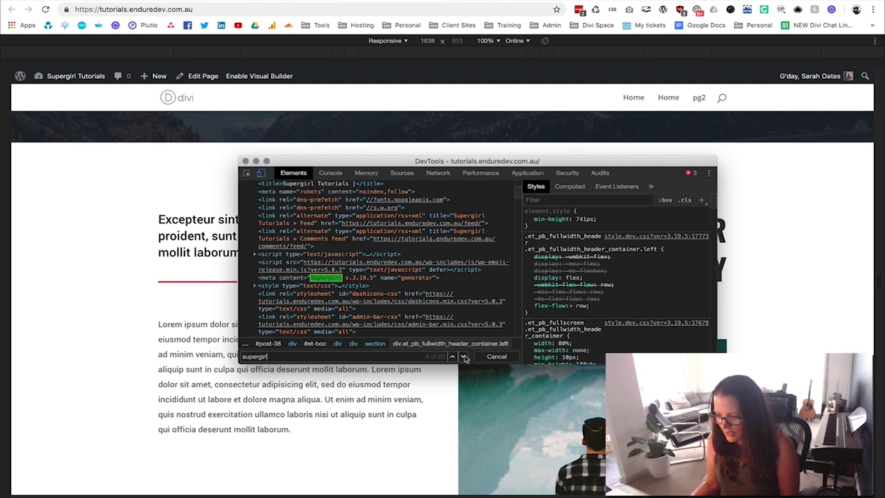
pyautogui.click(464, 357)
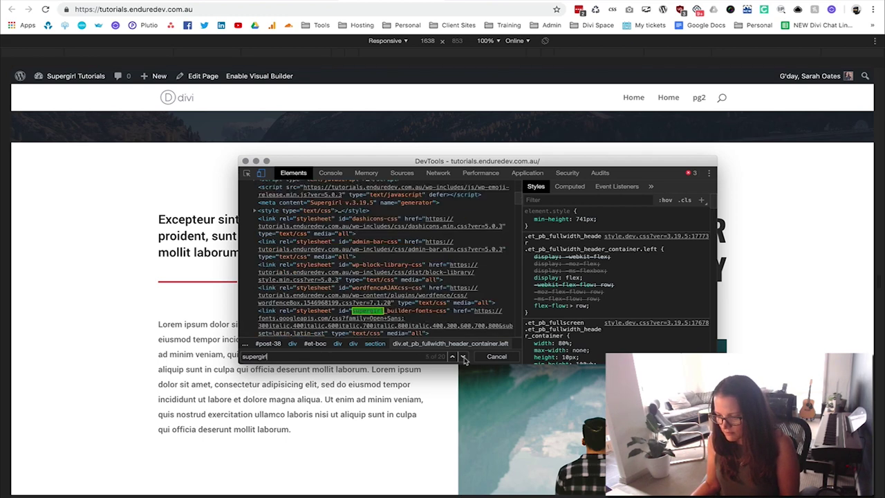
pyautogui.click(465, 356)
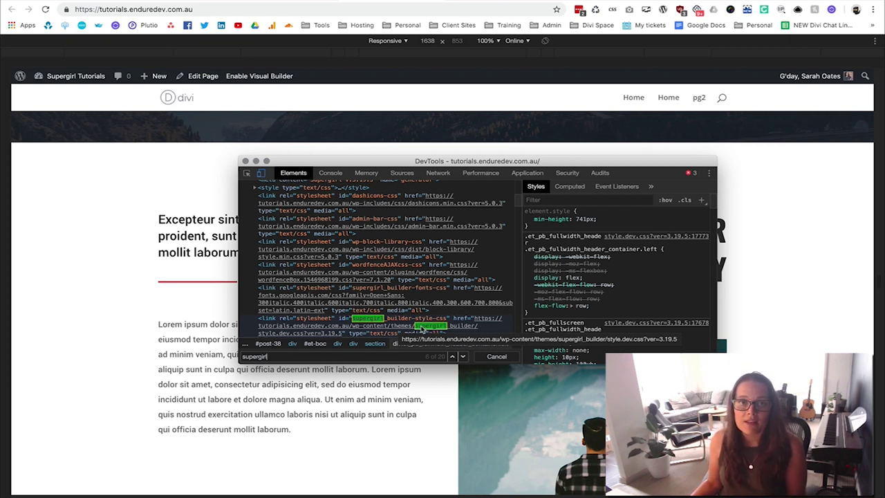
# Check the outcome of the repeated WPThemeDetector scan and switch back to the Divi Ghoster settings.
pyautogui.hotkey('ctrl', 'Tab')
pyautogui.scroll(2, 130, 245)
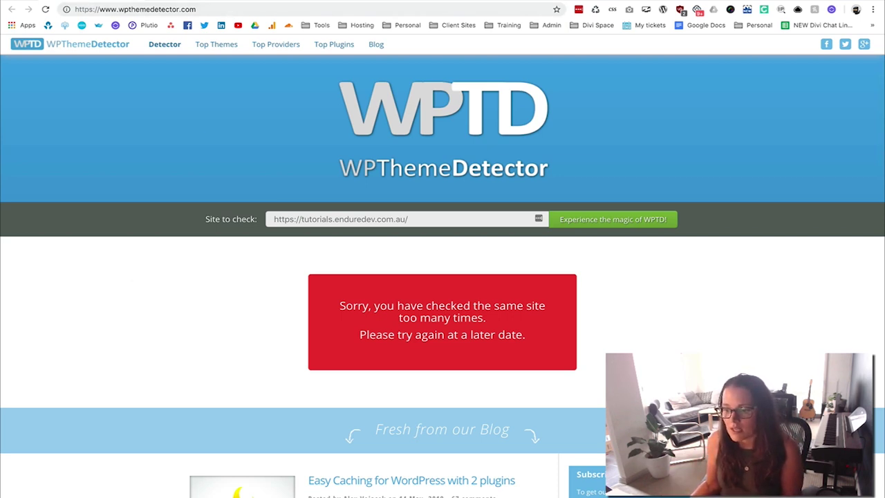
pyautogui.hotkey('ctrl', 'Tab')
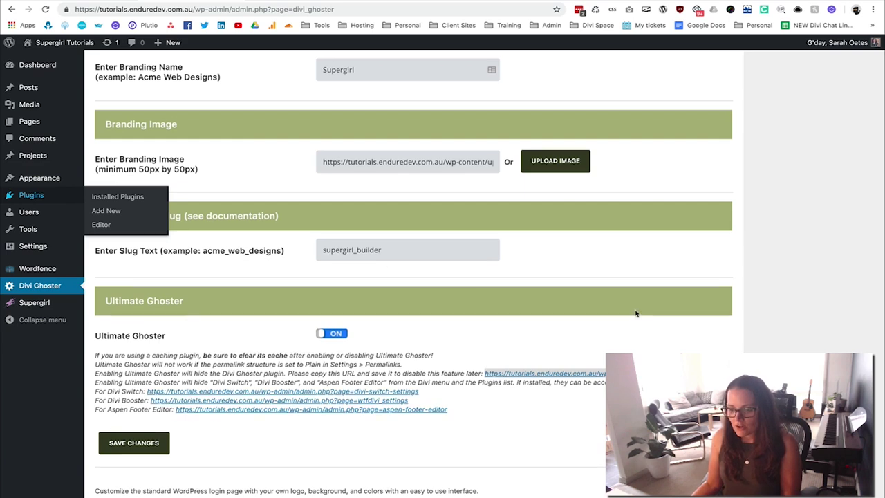
# Open the Login Customizer section of the Supergirl theme customizer from the Divi Ghoster settings.
pyautogui.scroll(1, 636, 313)
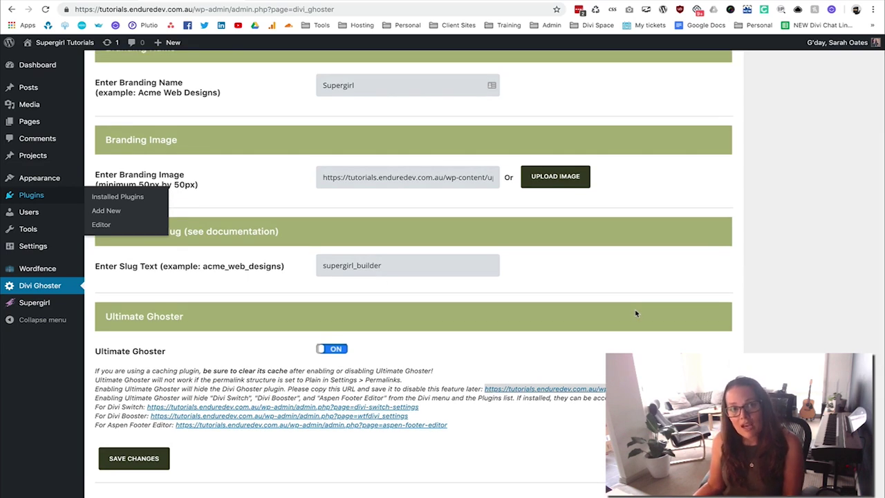
pyautogui.scroll(1, 636, 313)
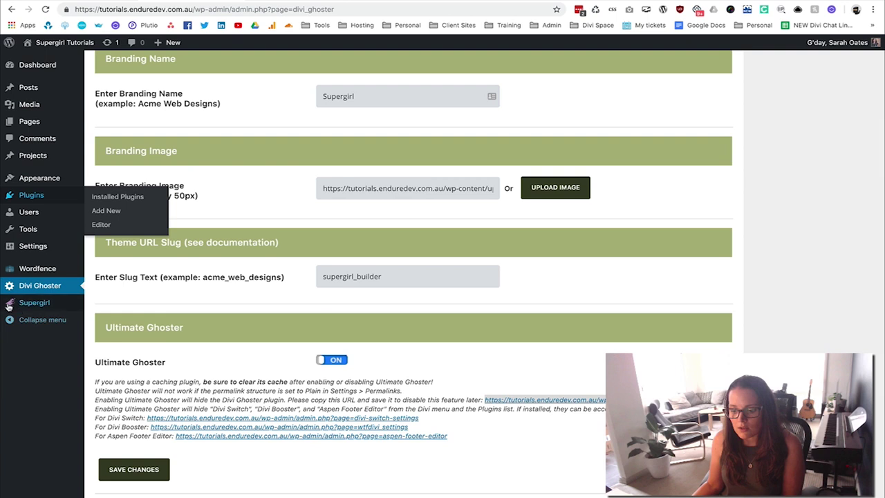
pyautogui.moveTo(31, 308)
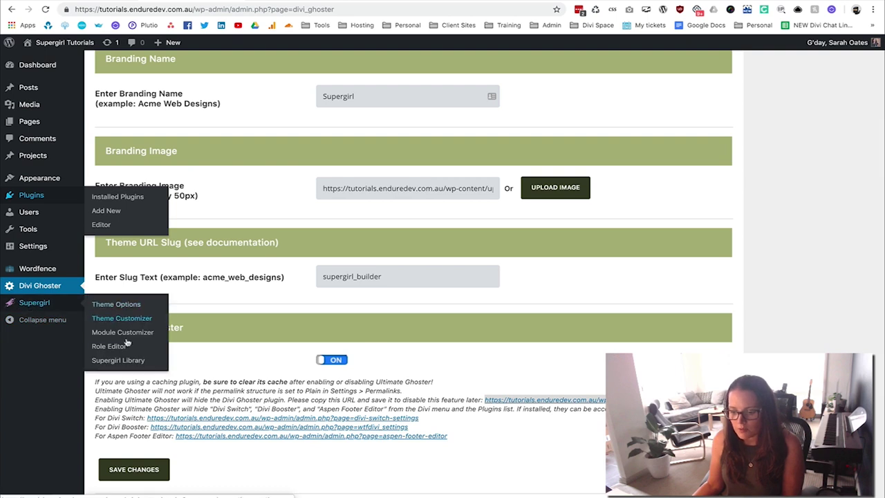
pyautogui.click(121, 318)
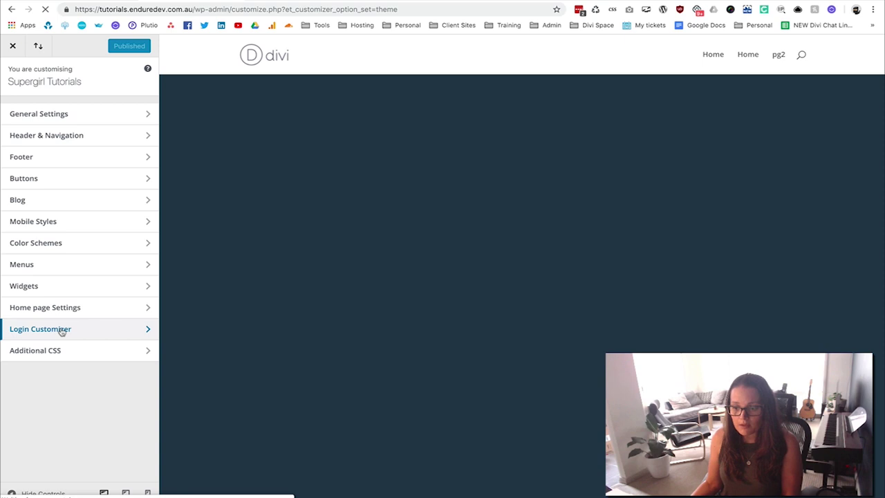
pyautogui.click(62, 330)
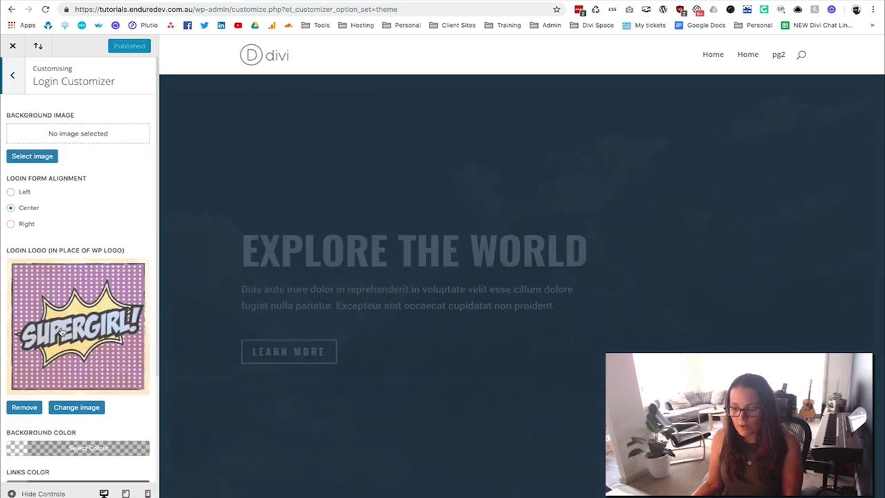
# Review the login page's alignment, logo and colour options, and close the customizer without changing anything.
pyautogui.scroll(-3, 61, 331)
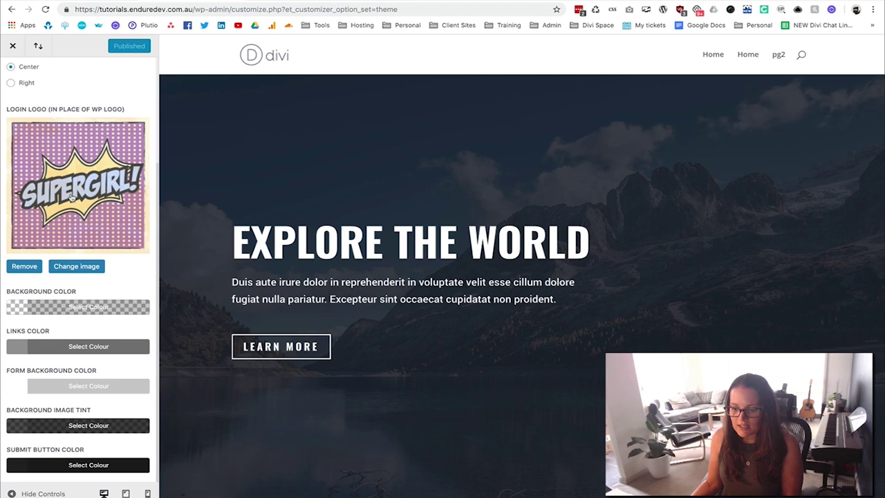
pyautogui.scroll(3, 84, 242)
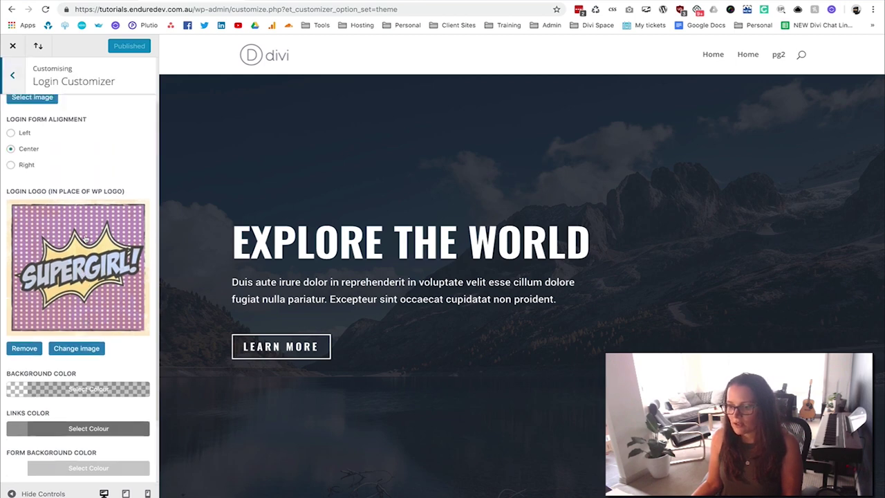
pyautogui.click(11, 46)
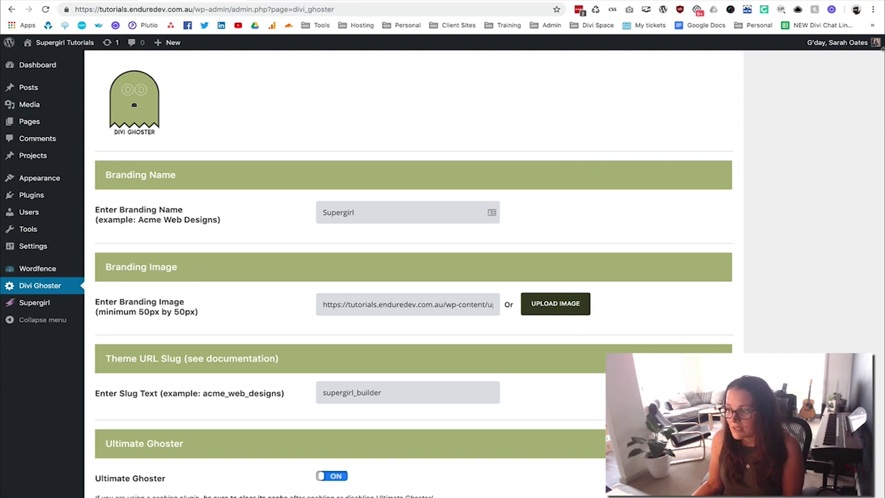
# Log out of the WordPress admin account.
pyautogui.moveTo(837, 42)
pyautogui.click(817, 105)
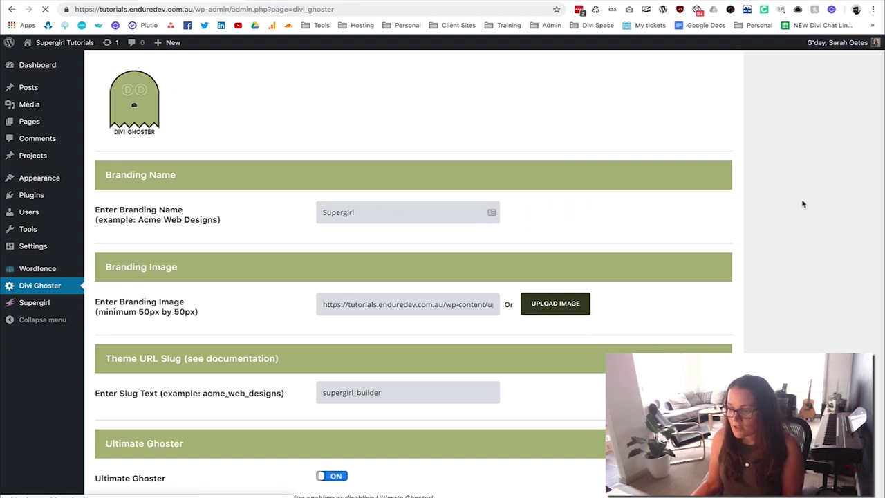